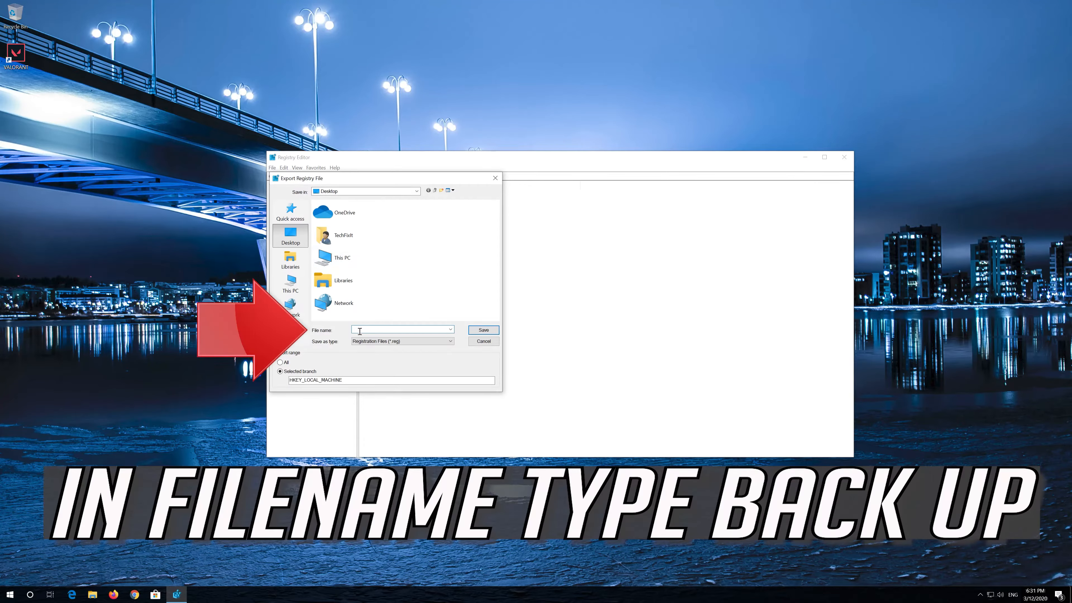
Step: Export the selected HKEY_LOCAL_MACHINE branch to the Desktop as a registration file named backup
type("backup")
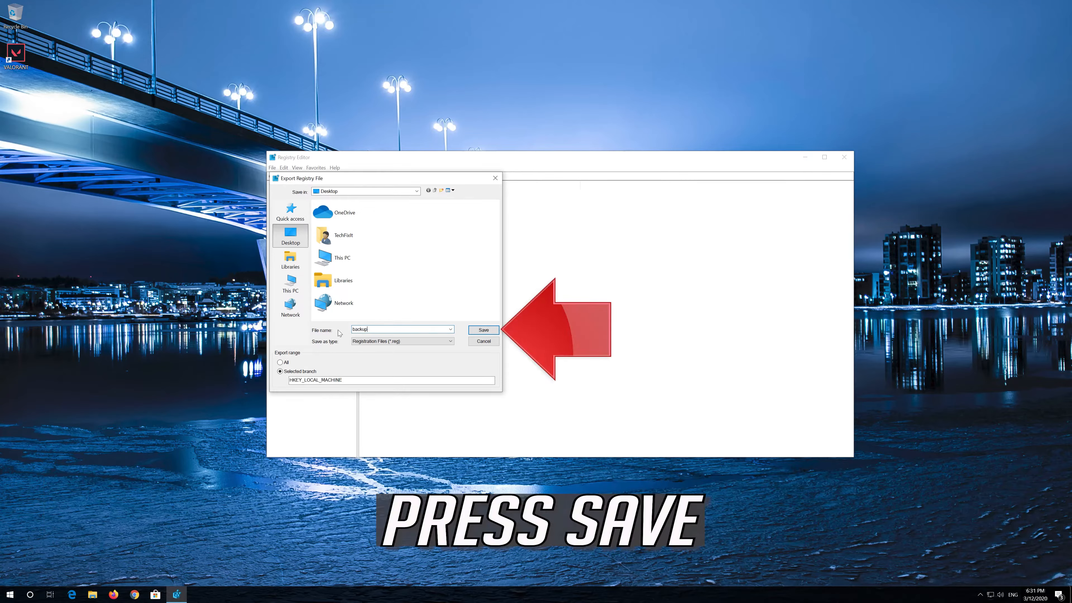
left_click(486, 331)
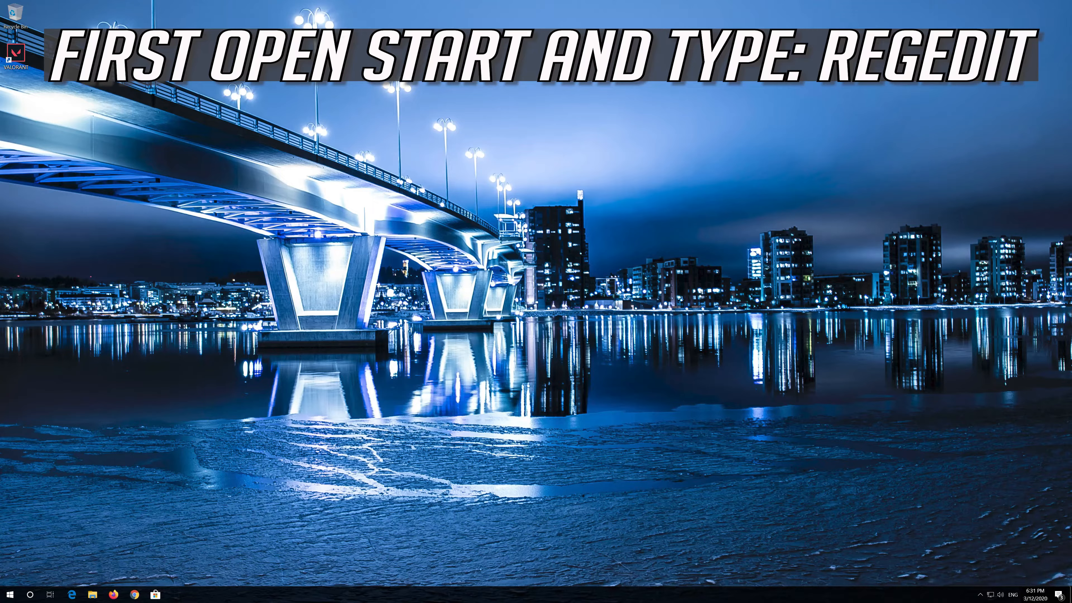
Step: Search for regedit, open Registry Editor and allow it to make changes to the device
key("super")
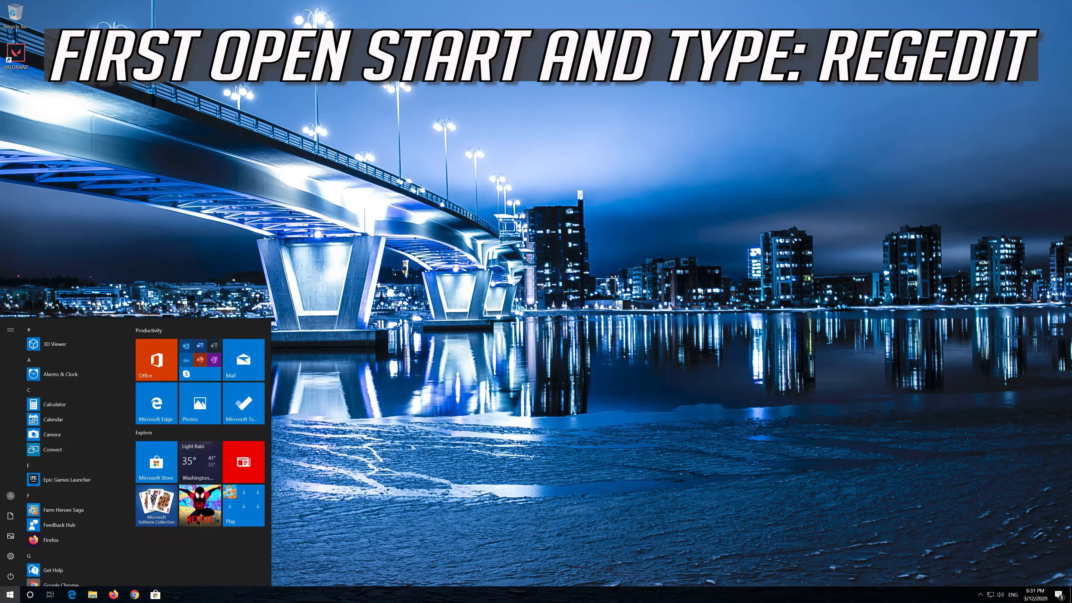
type("regedit")
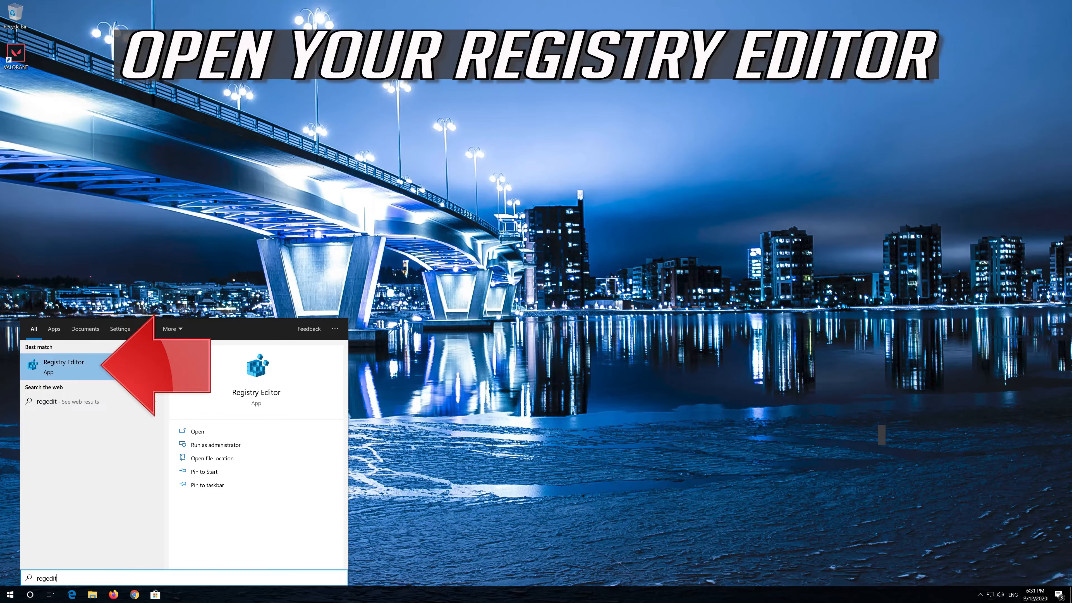
left_click(104, 370)
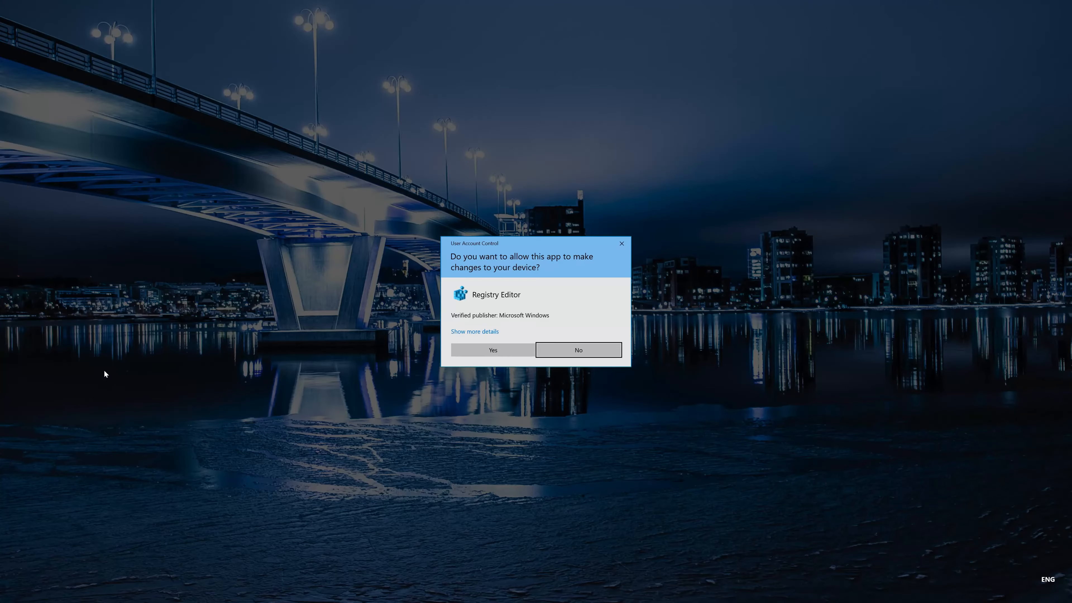
left_click(499, 353)
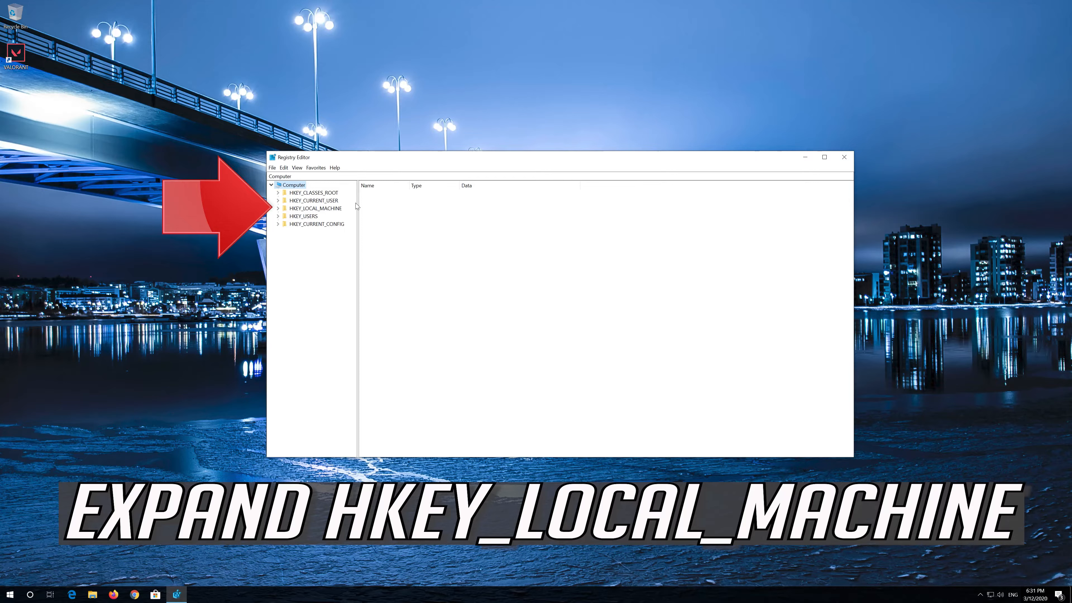
Step: Expand the registry branch HKEY_LOCAL_MACHINE\SOFTWARE\Microsoft
left_click(277, 208)
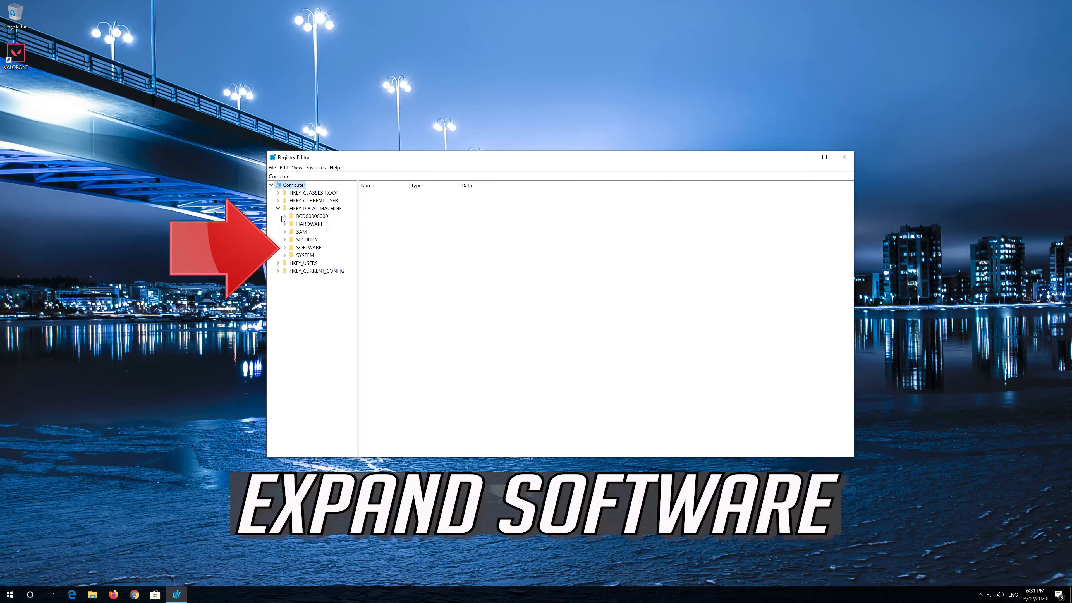
left_click(299, 248)
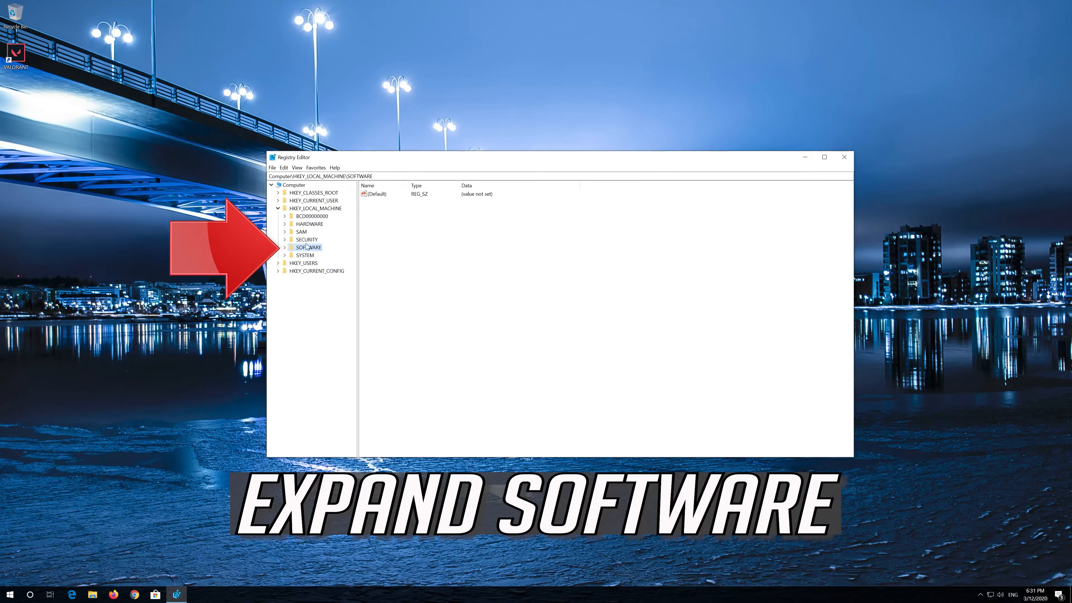
left_click(285, 248)
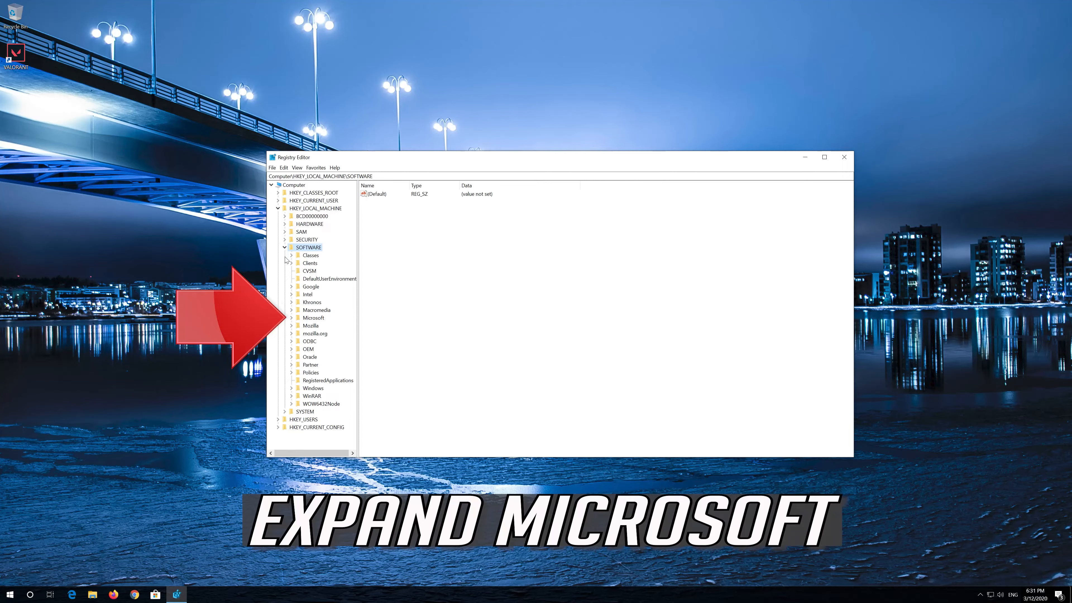
left_click(312, 318)
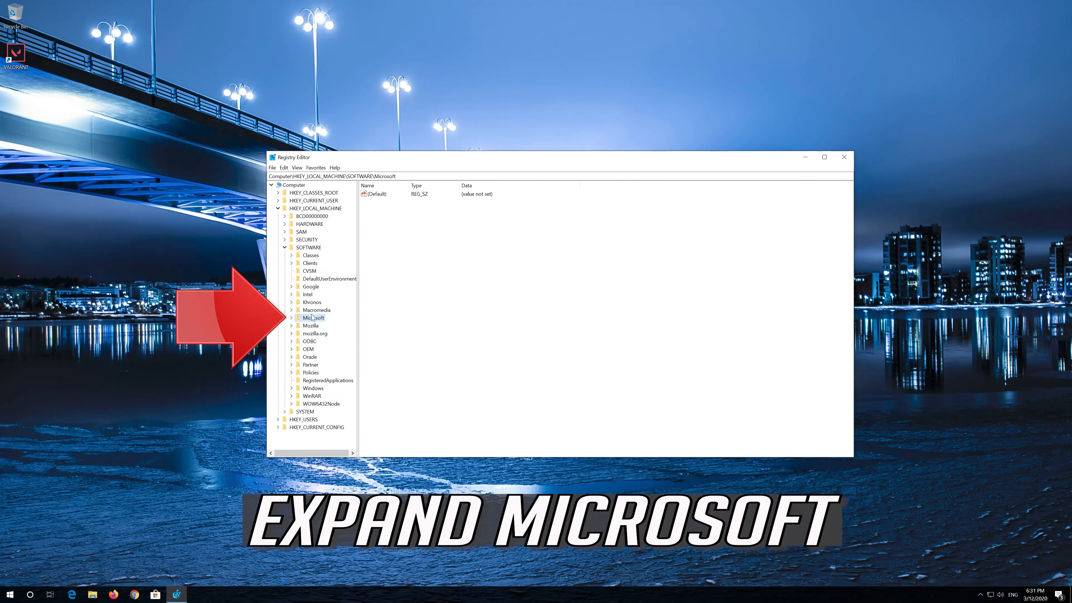
left_click(291, 319)
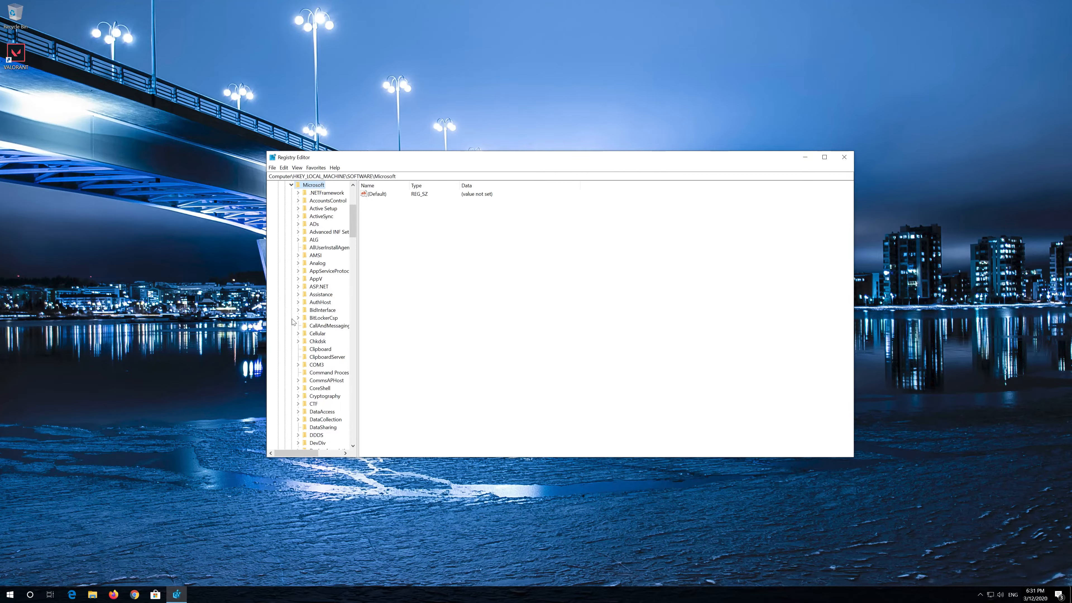
Step: Find the Windows NT key under Microsoft and expand it down to the subkeys of CurrentVersion
scroll(321, 330, "down", 15)
scroll(329, 332, "down", 20)
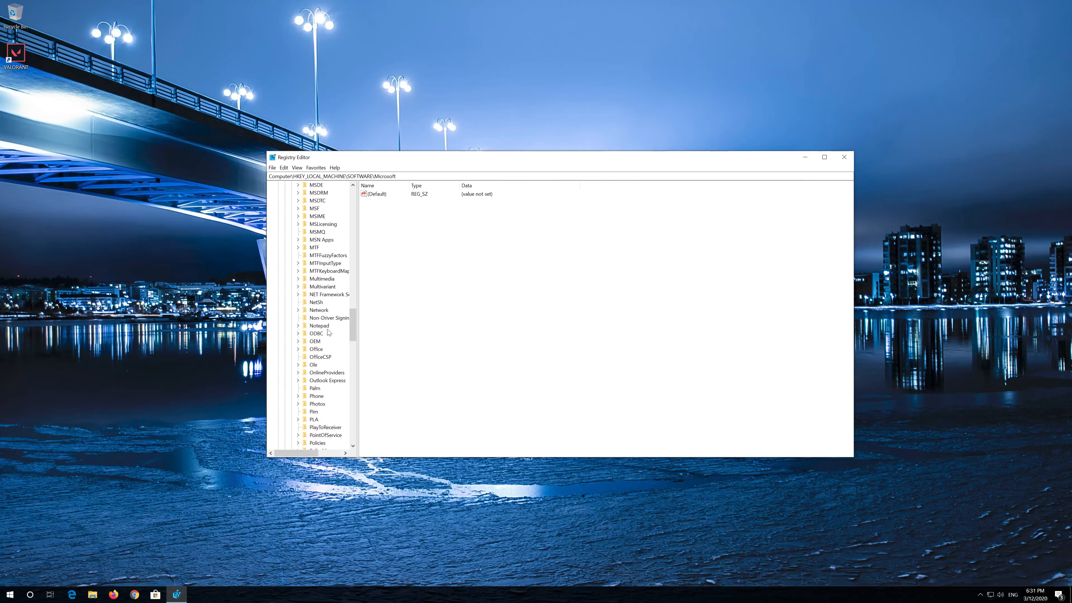
scroll(329, 332, "down", 20)
scroll(328, 332, "down", 1)
left_click(318, 404)
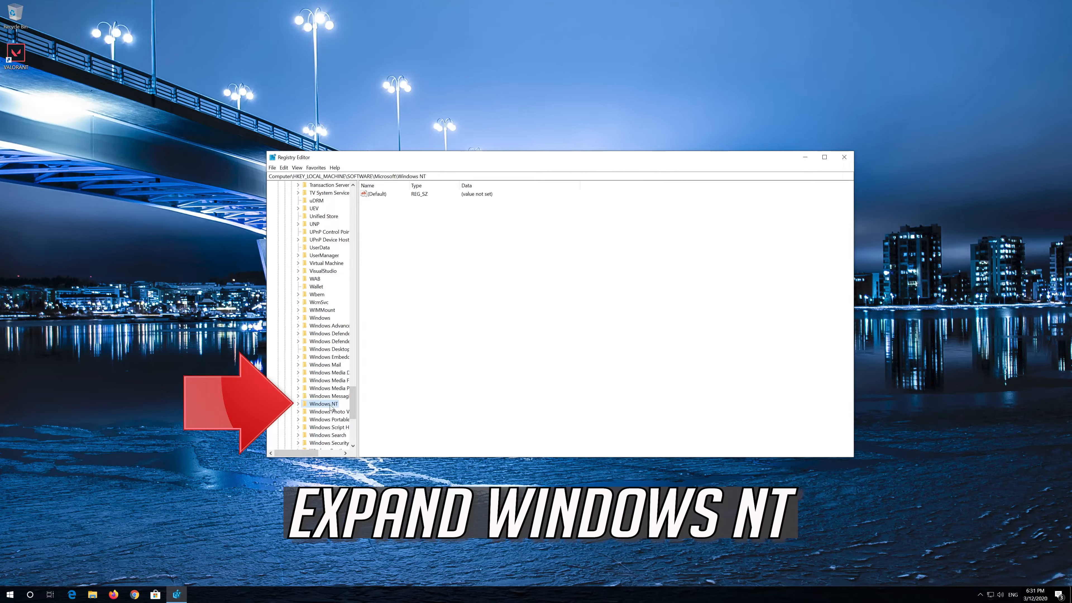
left_click(298, 404)
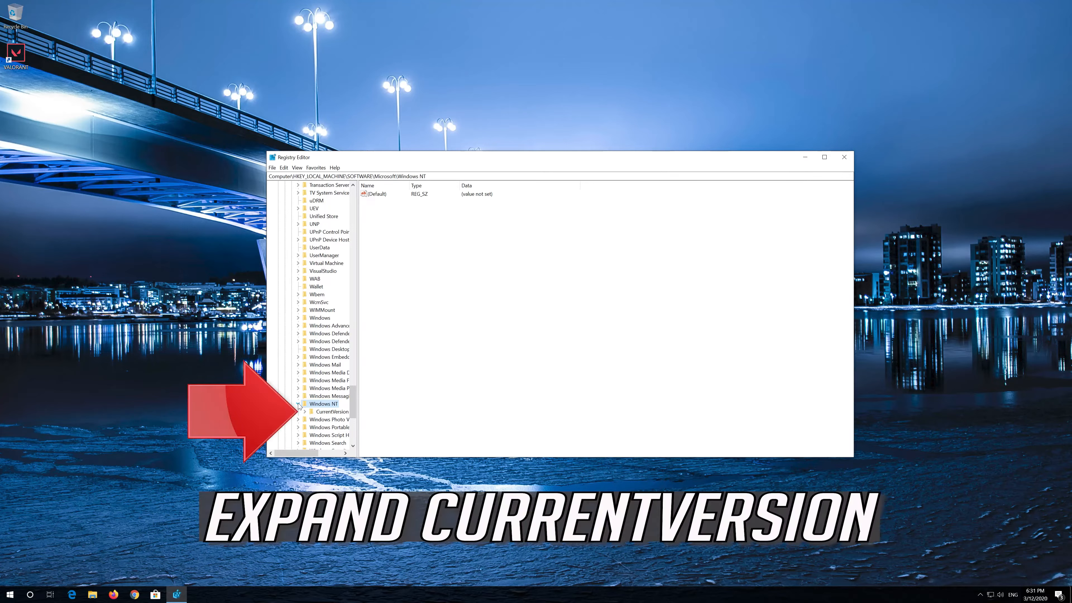
left_click(316, 412)
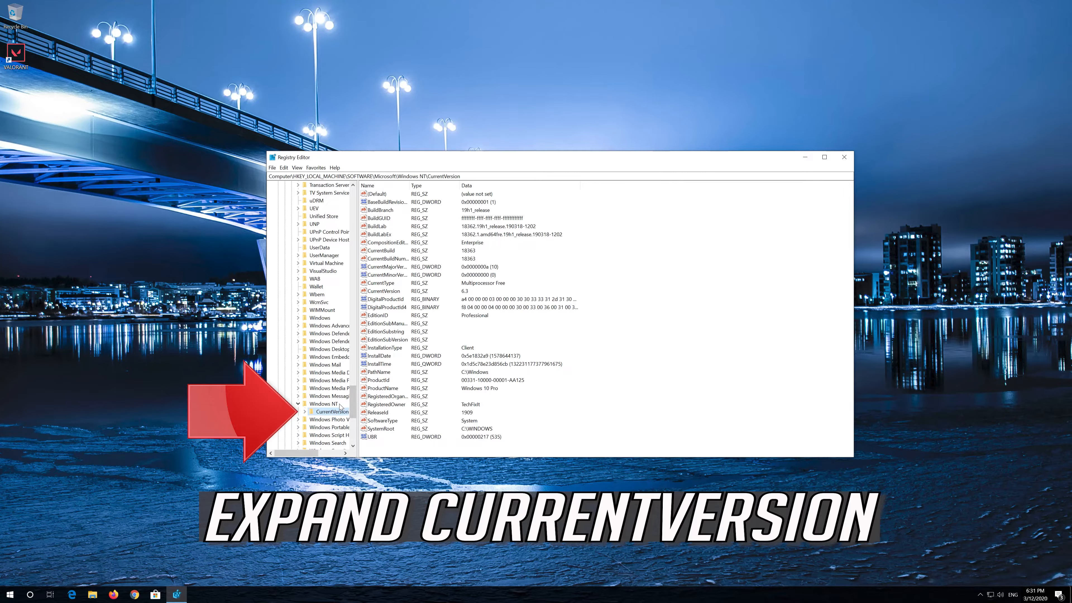
left_click(304, 412)
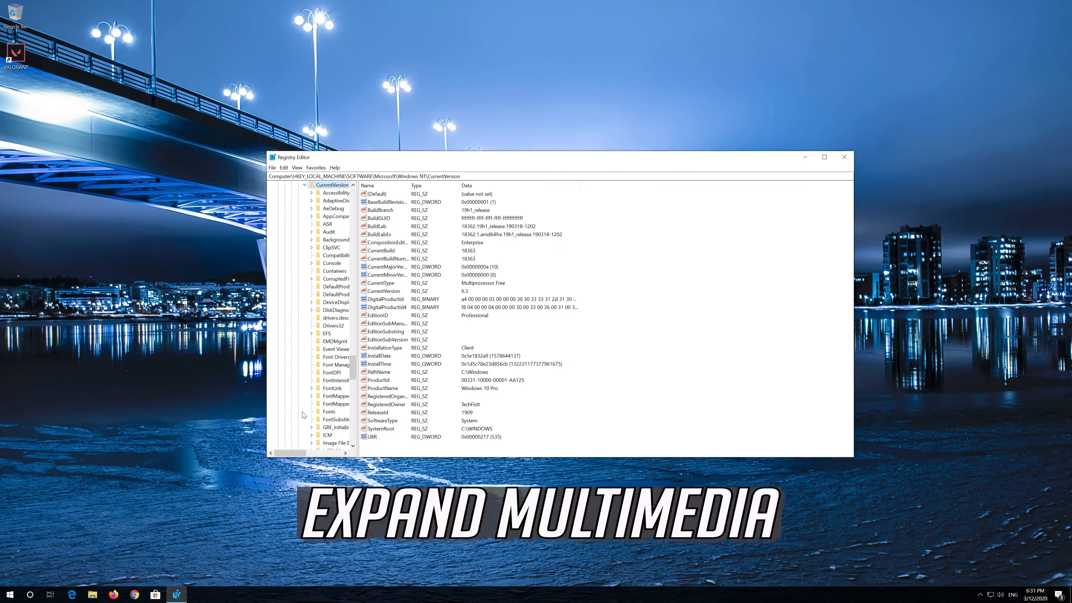
Step: Expand the Multimedia key under CurrentVersion and select its SystemProfile subkey
scroll(327, 404, "down", 7)
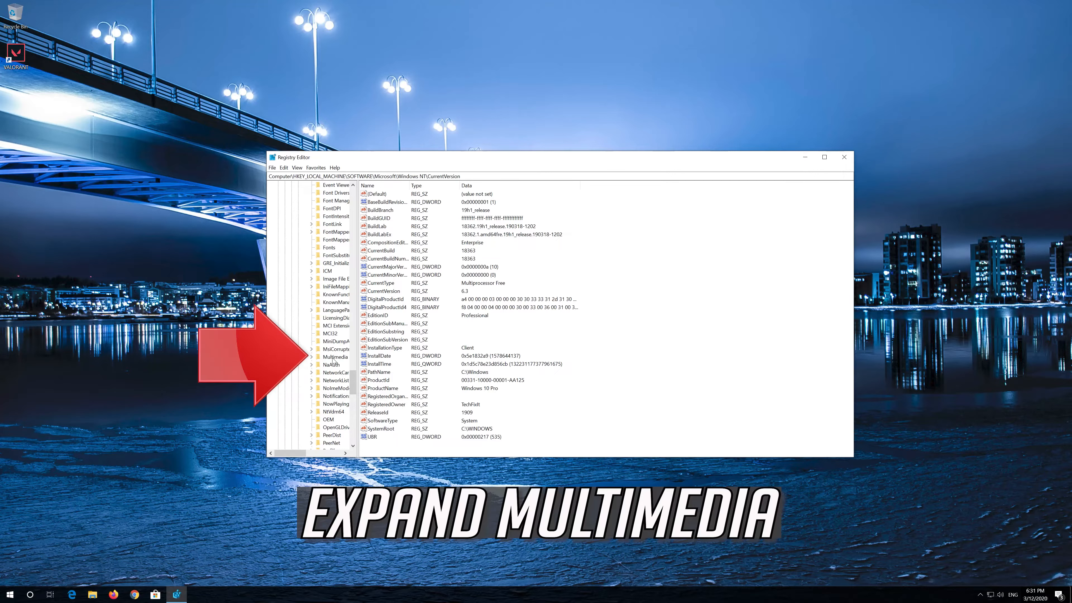
left_click(324, 358)
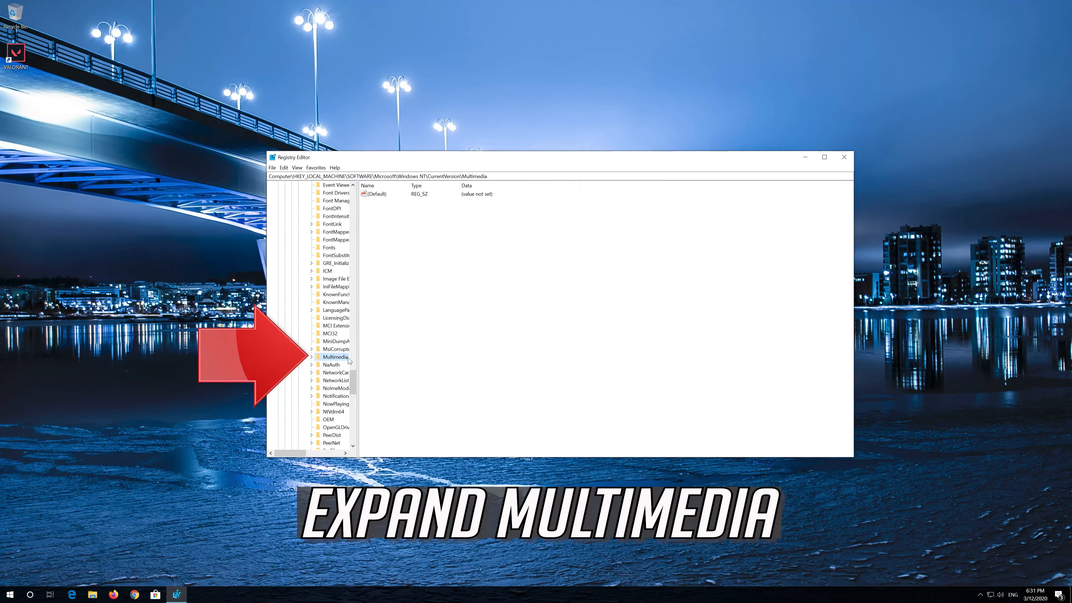
left_click(312, 357)
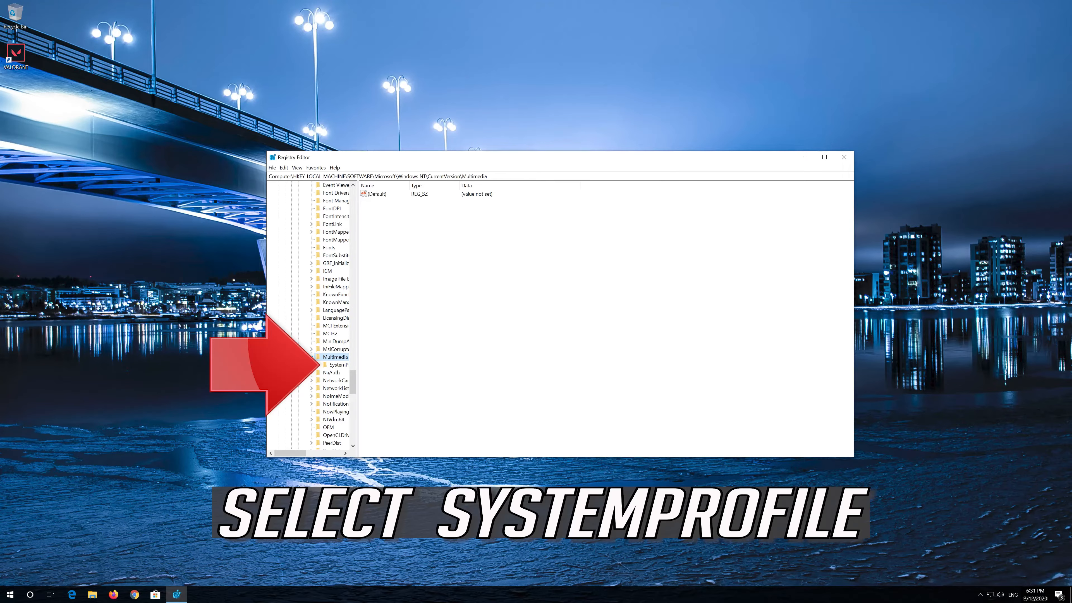
left_click(331, 365)
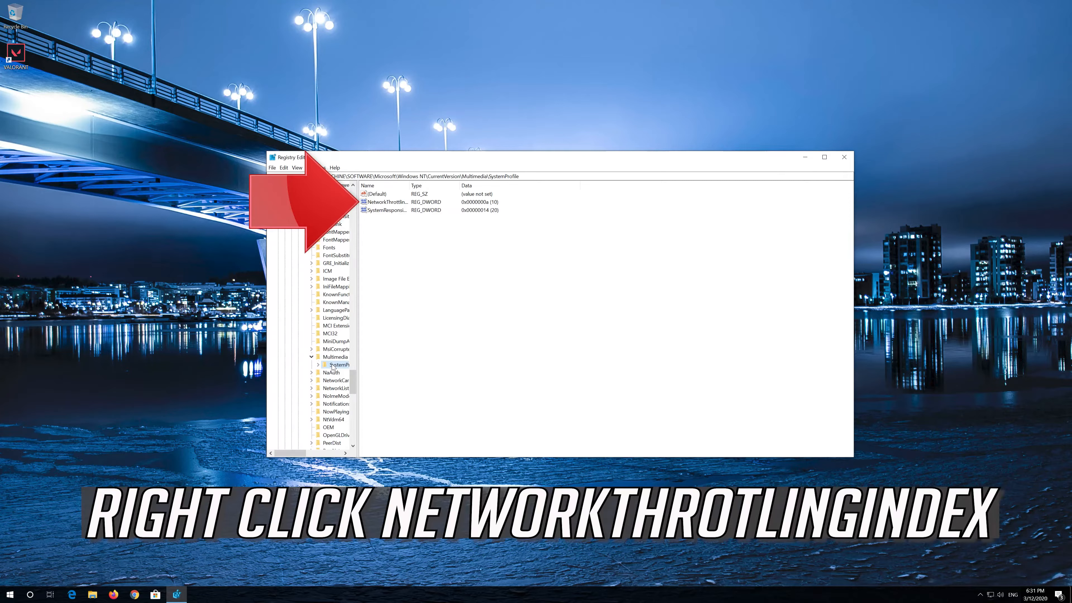
Step: Set the value data of NetworkThrottlingIndex in SystemProfile to hexadecimal FFFFFFFF
left_click(374, 203)
right_click(395, 206)
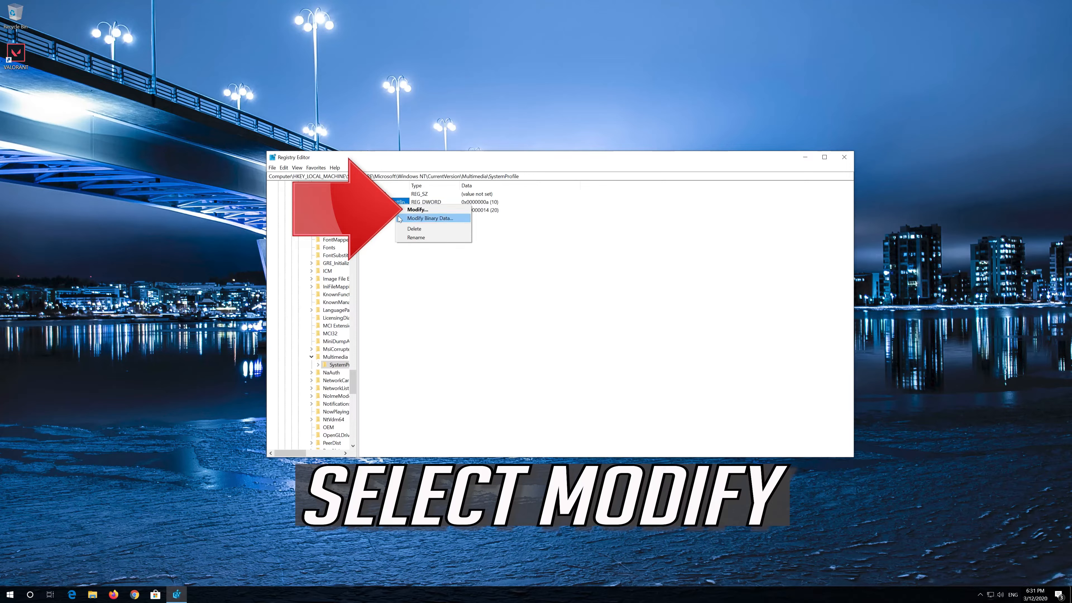
left_click(445, 214)
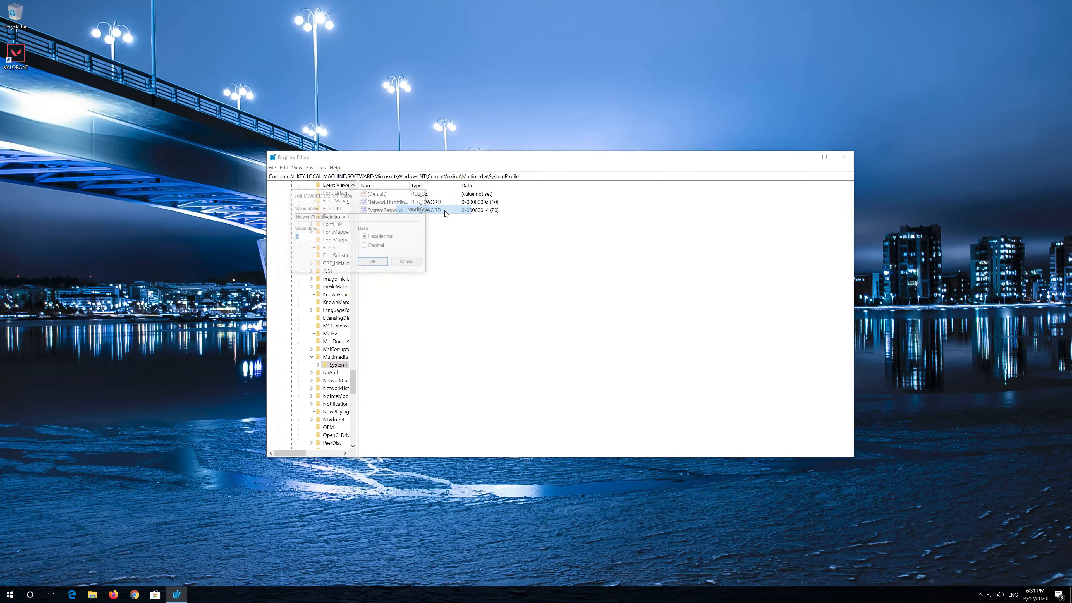
type("FFFFFFFF")
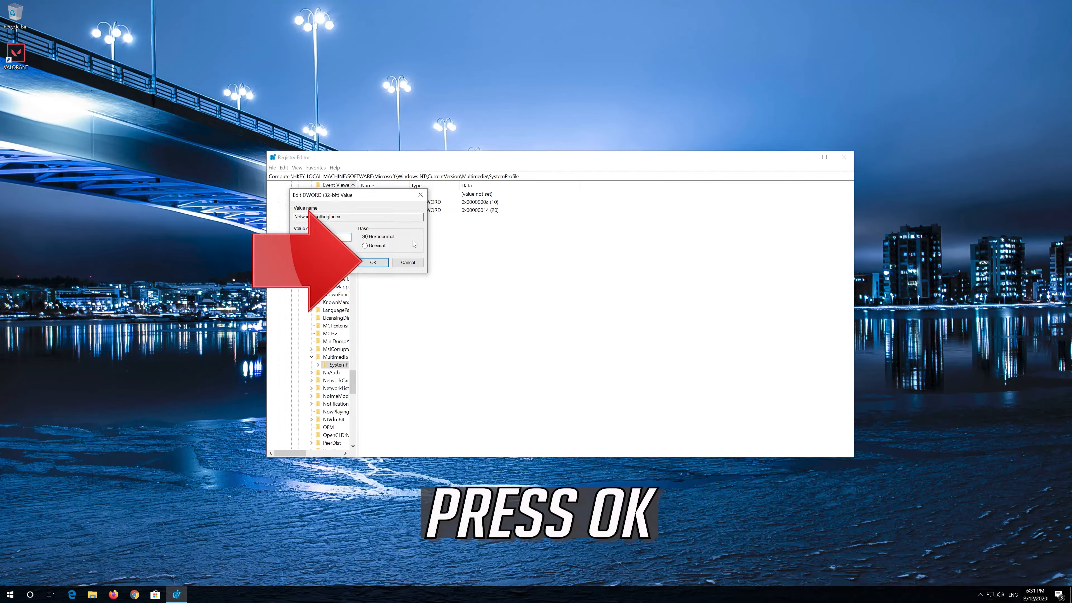
left_click(374, 263)
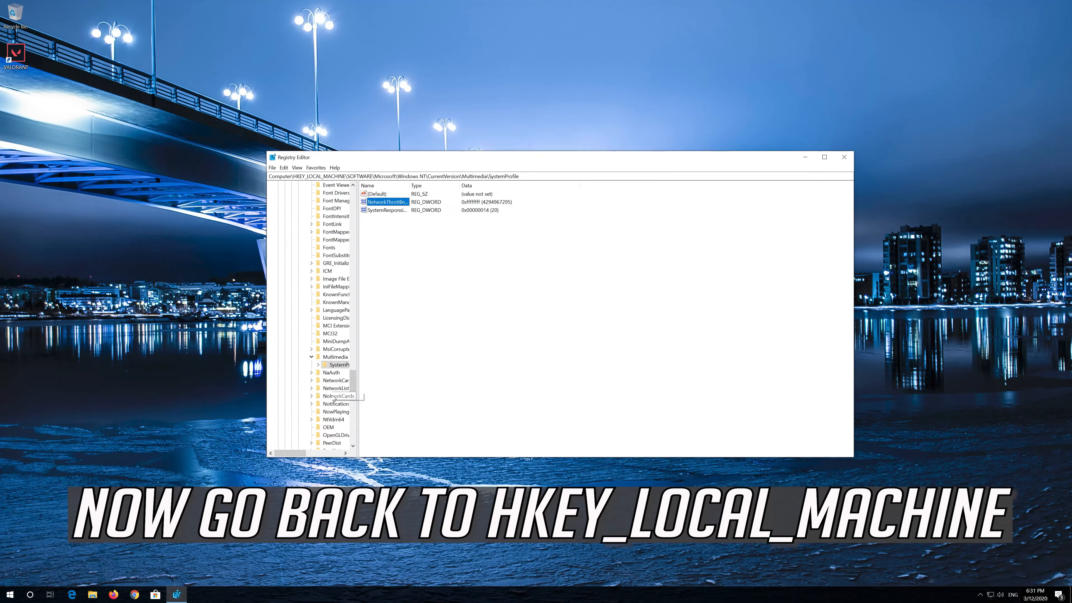
Step: Go back to HKEY_LOCAL_MACHINE, collapse its open branches and expand SYSTEM\CurrentControlSet\Services
left_click_drag(352, 388, 353, 199)
left_click(278, 208)
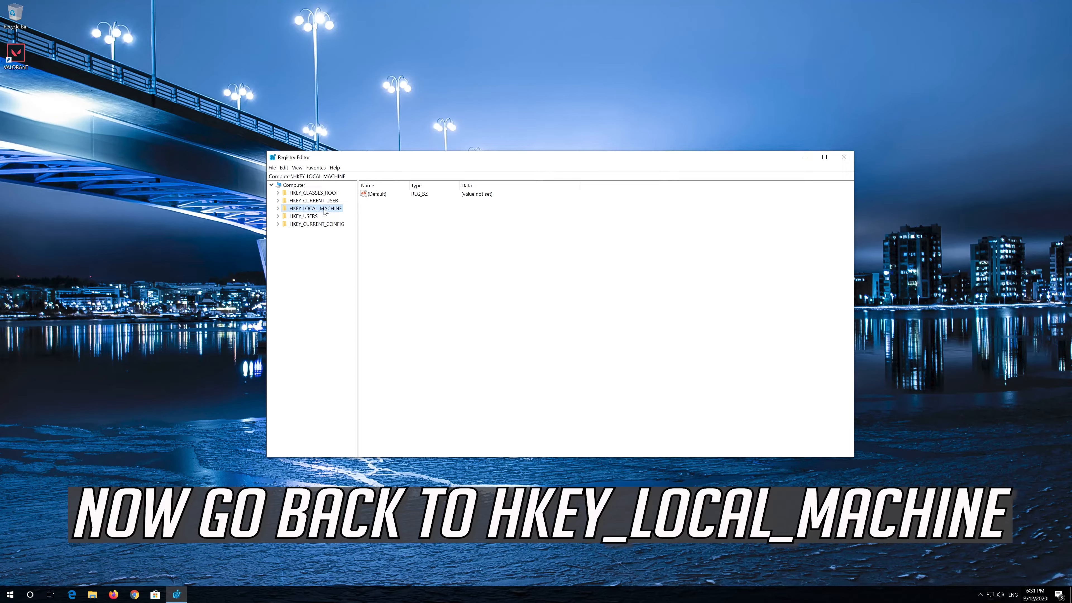
left_click(278, 209)
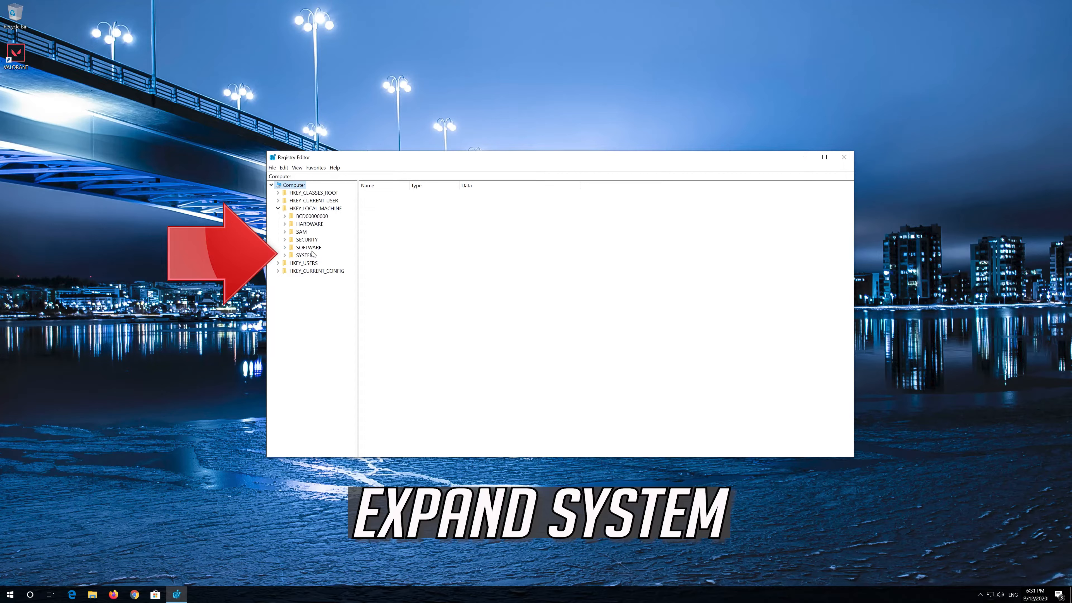
left_click(286, 256)
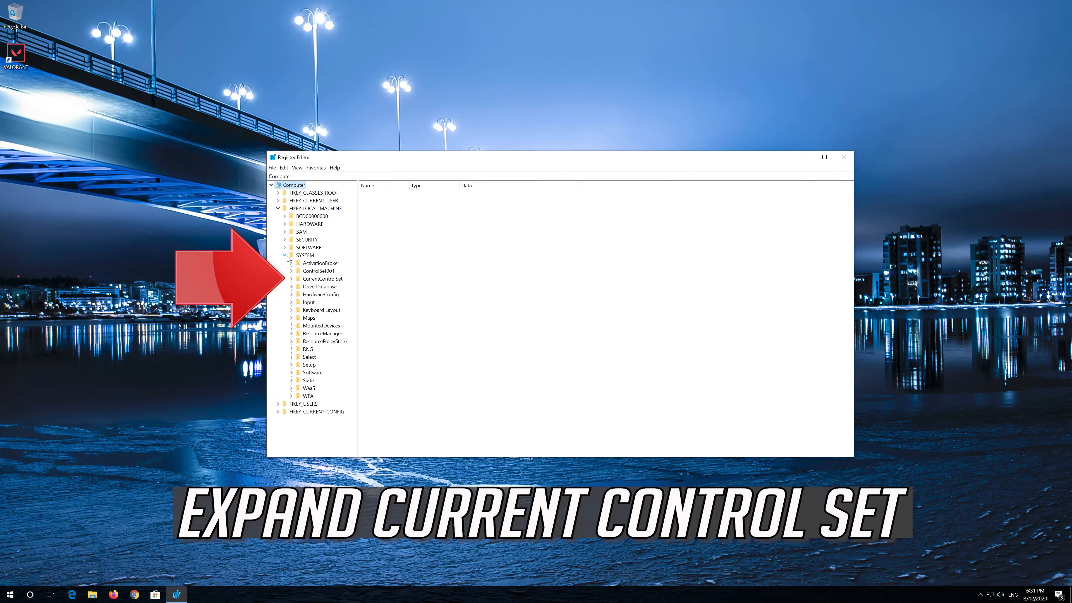
left_click(296, 278)
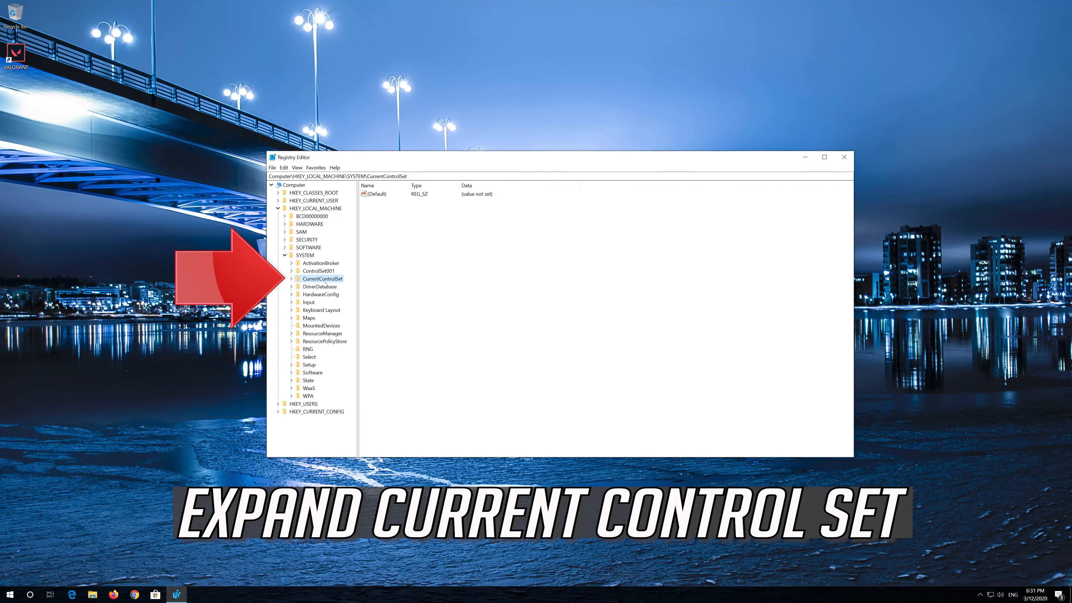
left_click(292, 279)
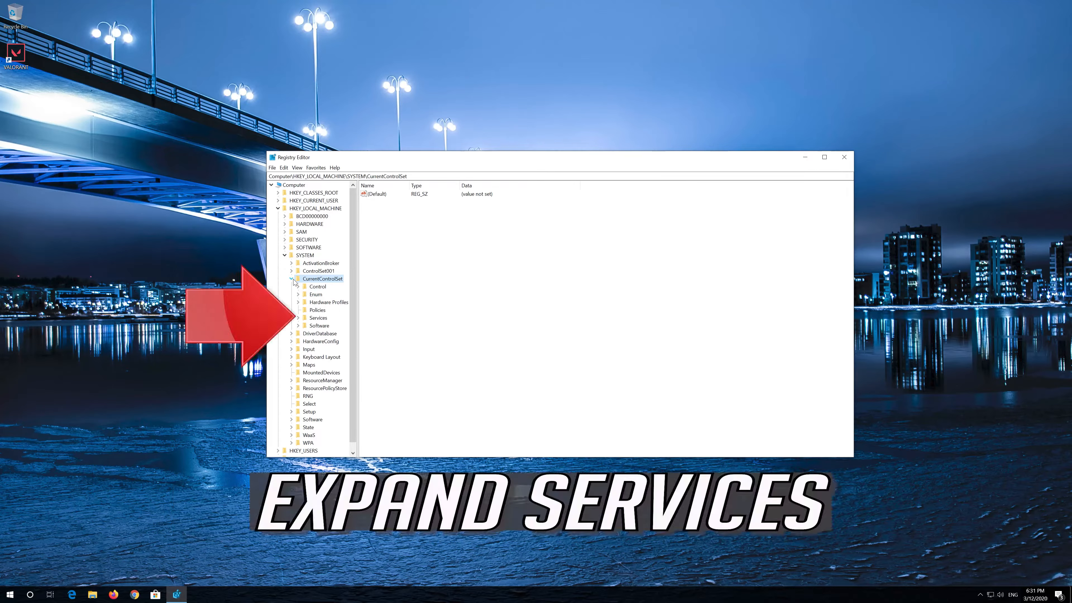
left_click(299, 318)
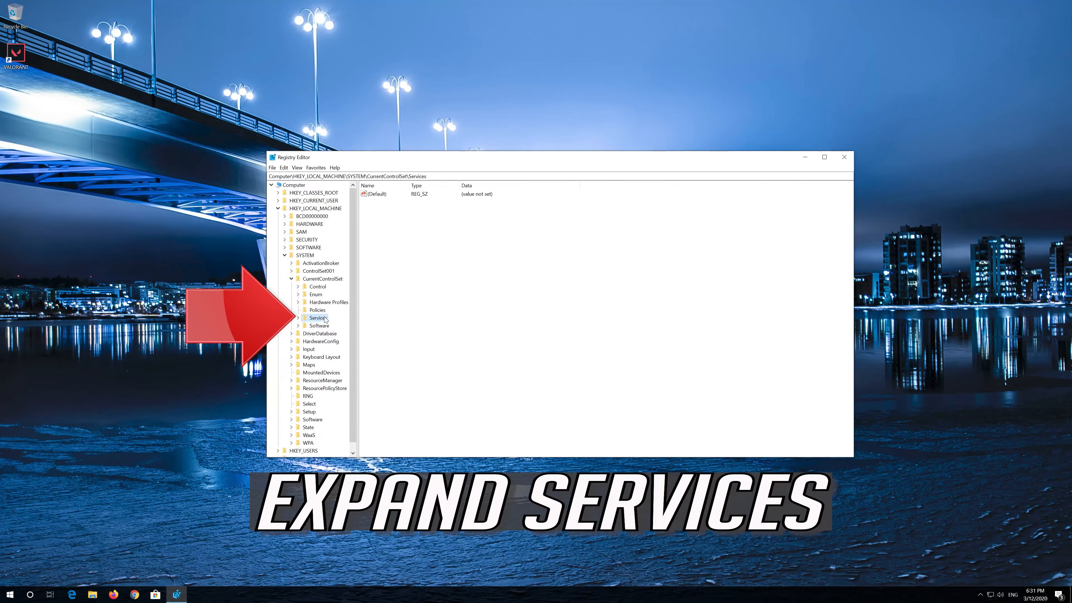
left_click(298, 317)
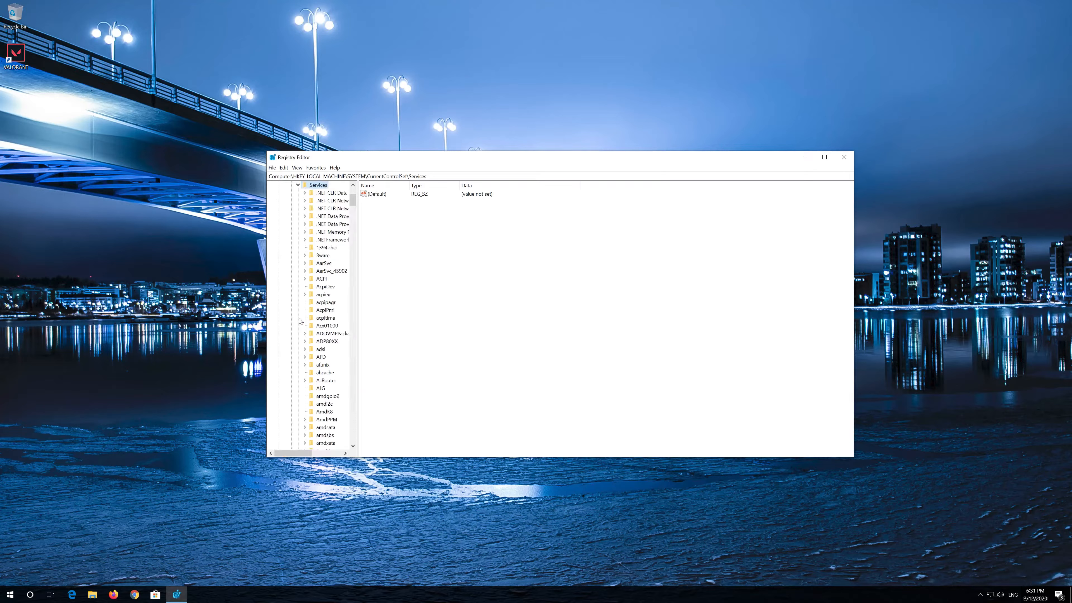
Step: Find the Tcpip key in the Services branch and expand it
scroll(314, 331, "down", 20)
scroll(314, 331, "down", 20)
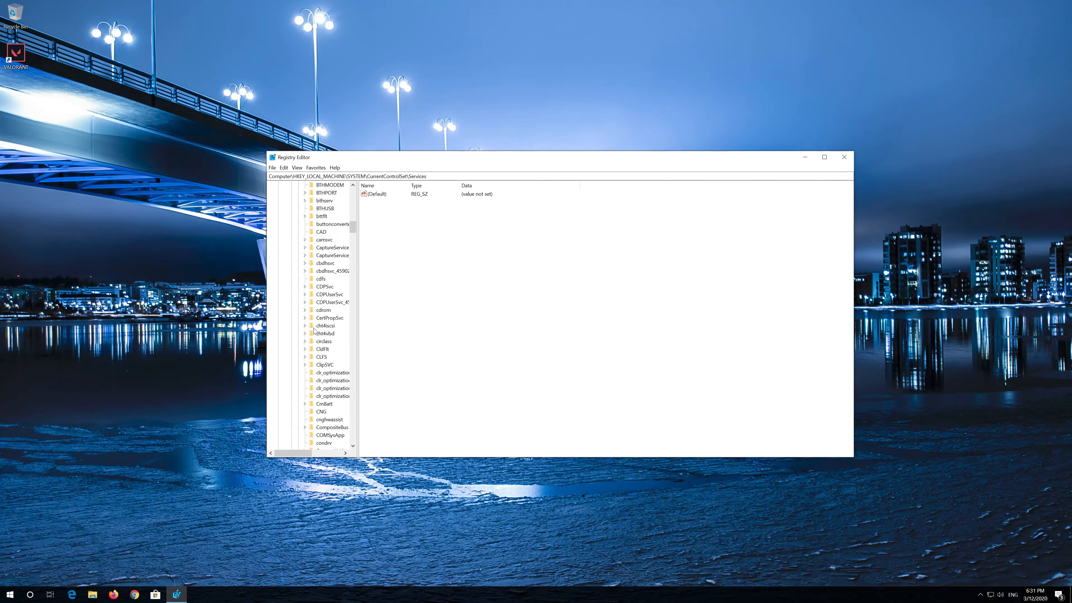
scroll(315, 331, "down", 20)
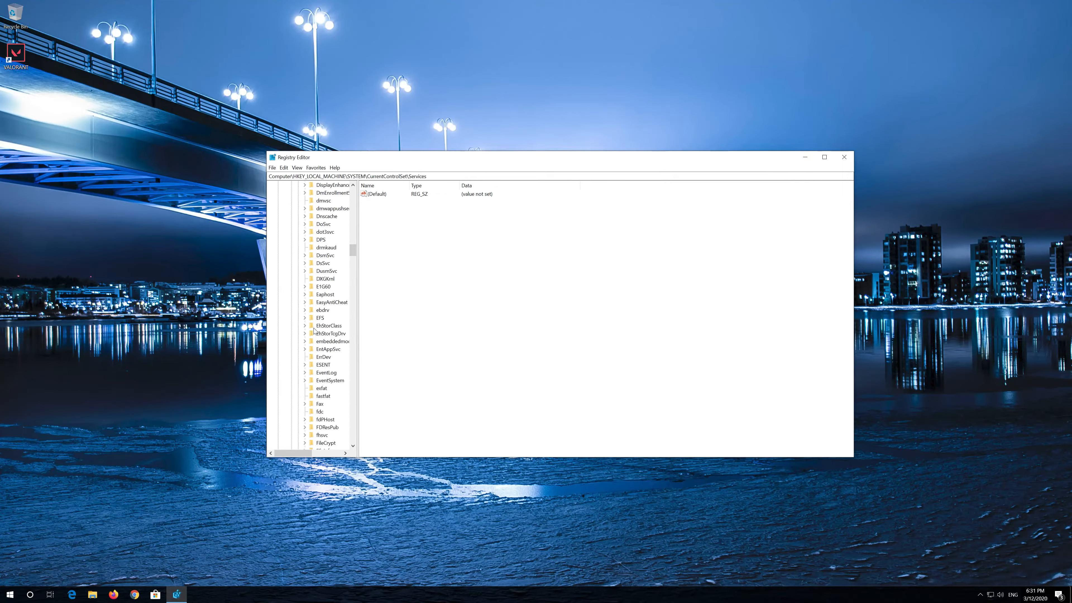
scroll(314, 330, "down", 20)
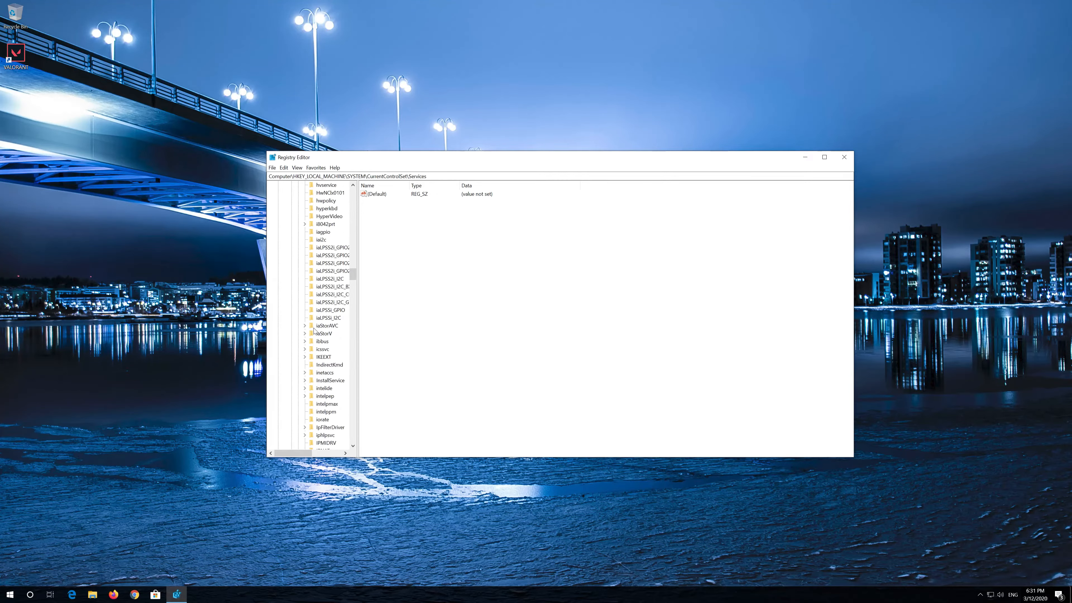
scroll(314, 330, "down", 20)
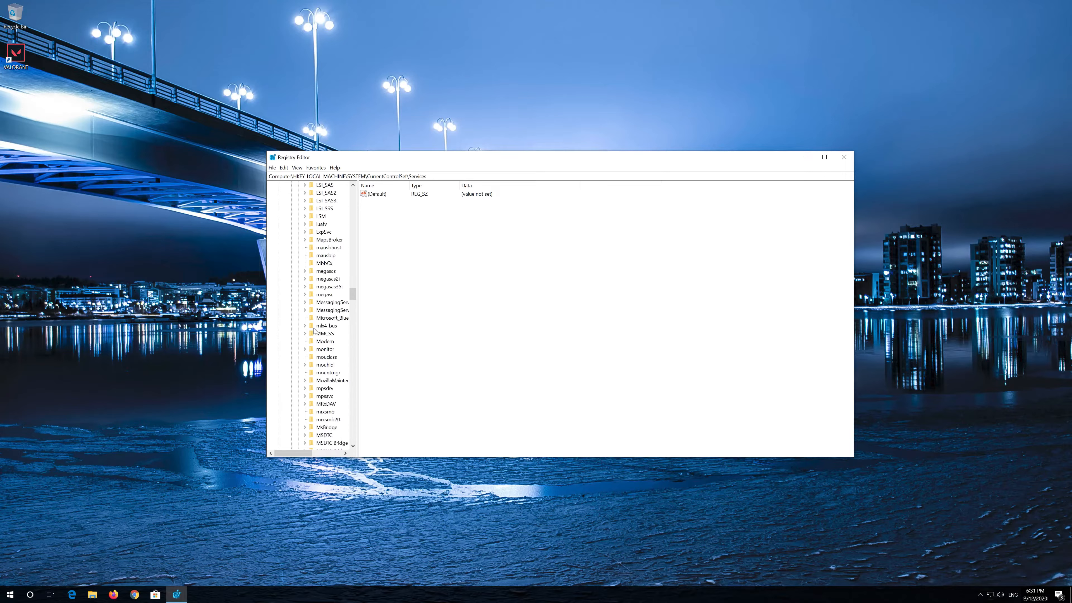
scroll(315, 330, "down", 20)
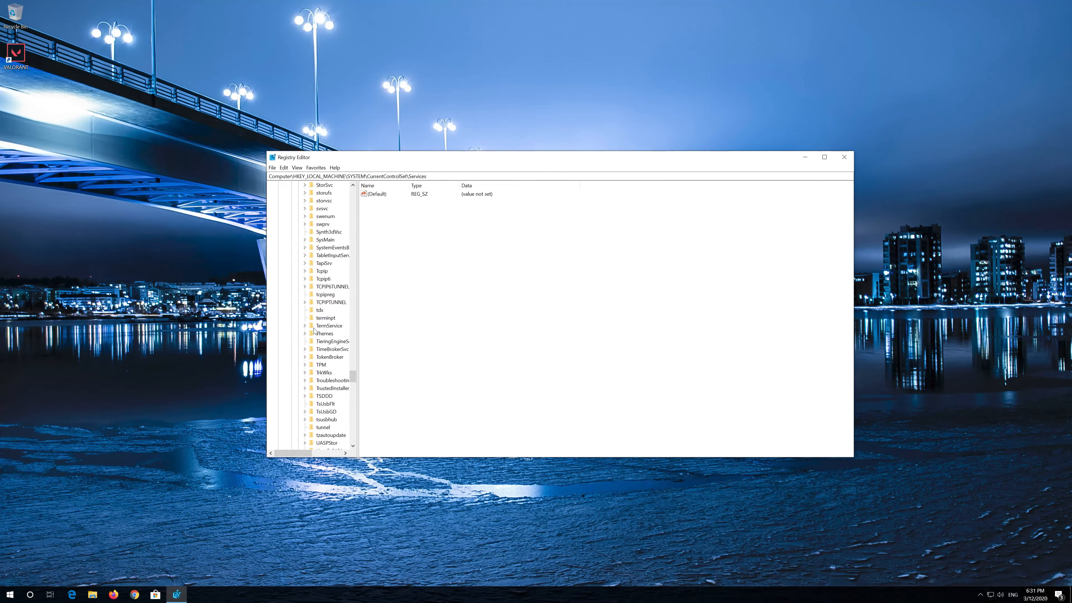
scroll(314, 331, "down", 1)
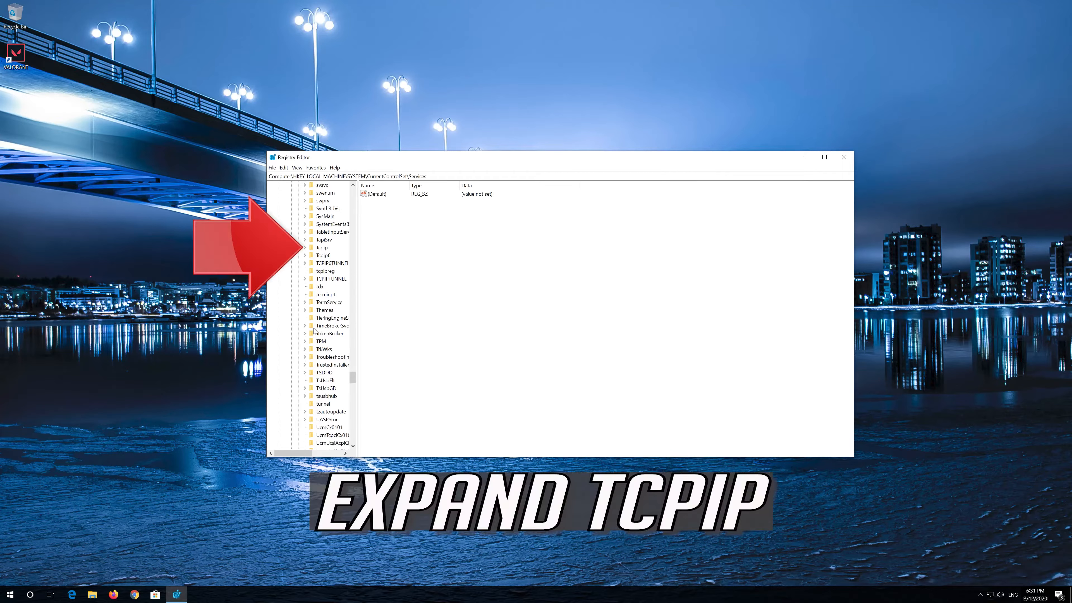
left_click(321, 248)
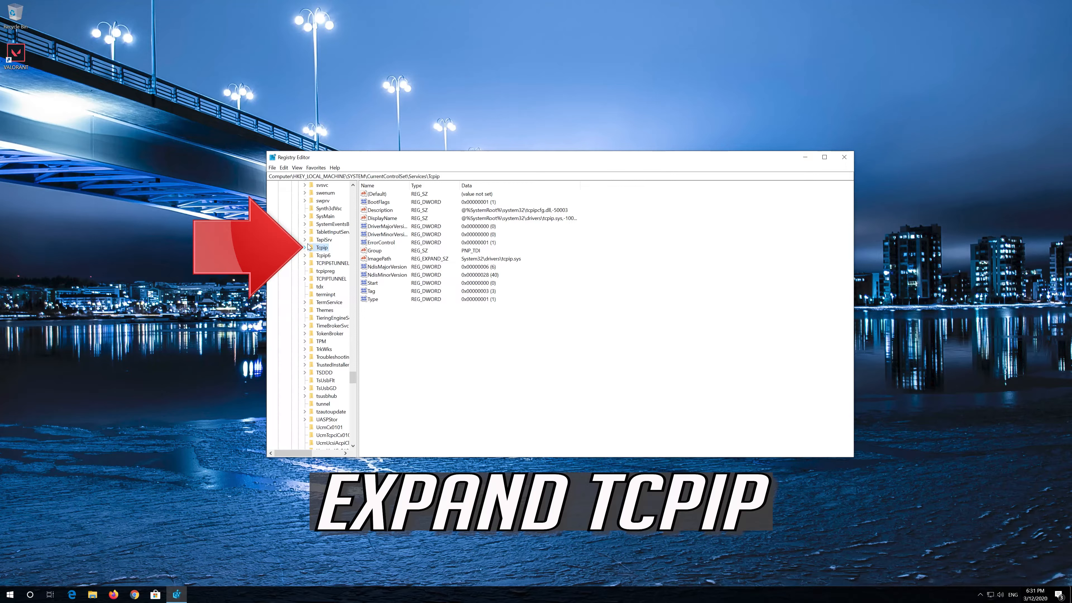
left_click(305, 248)
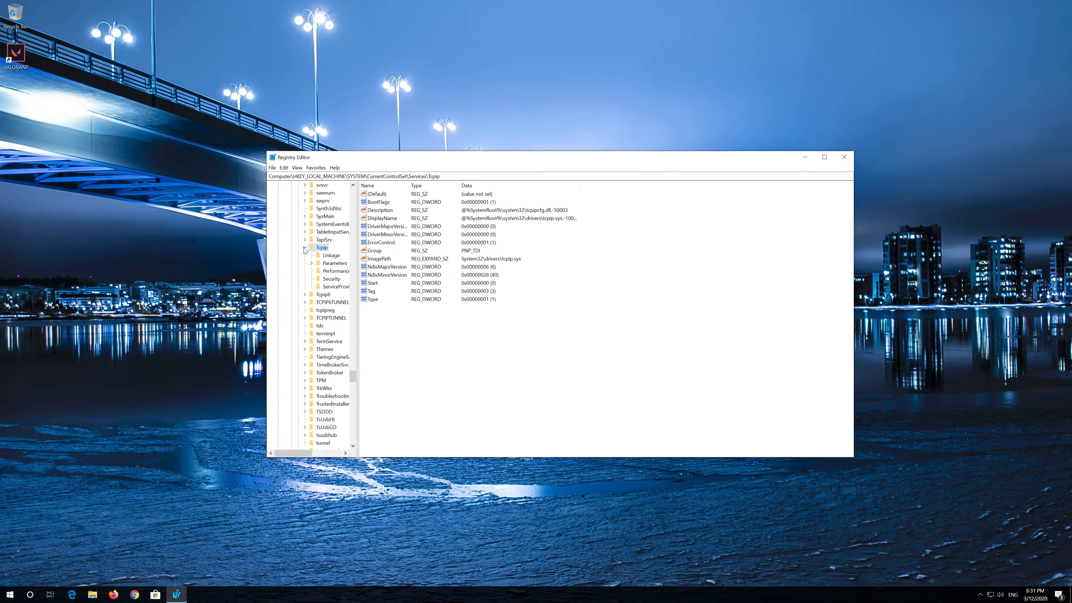
Step: Expand the Parameters key under Tcpip and the Interfaces key inside it
left_click(318, 263)
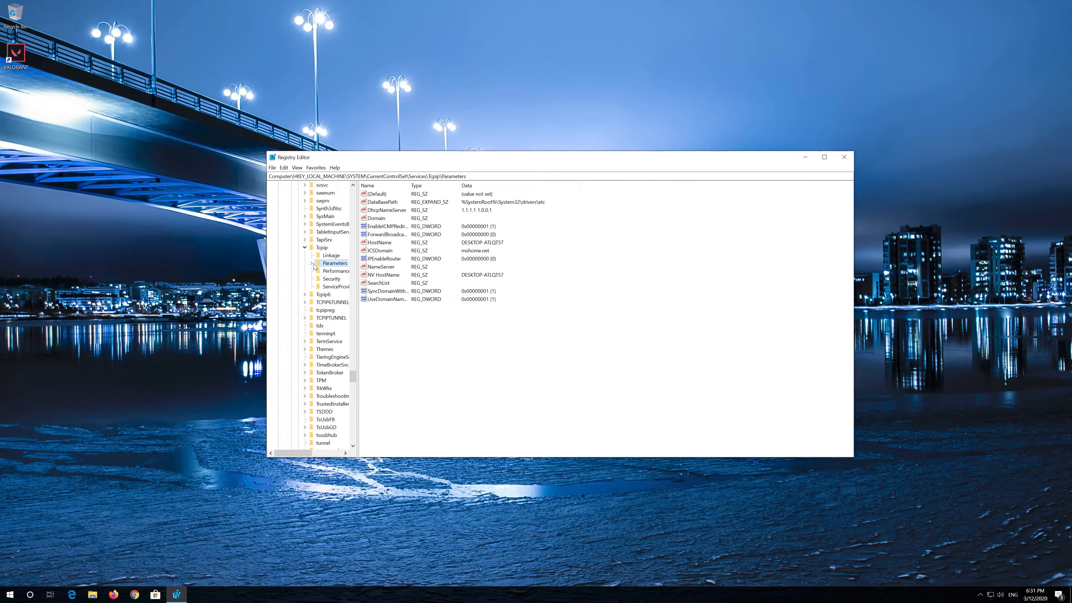
left_click(312, 263)
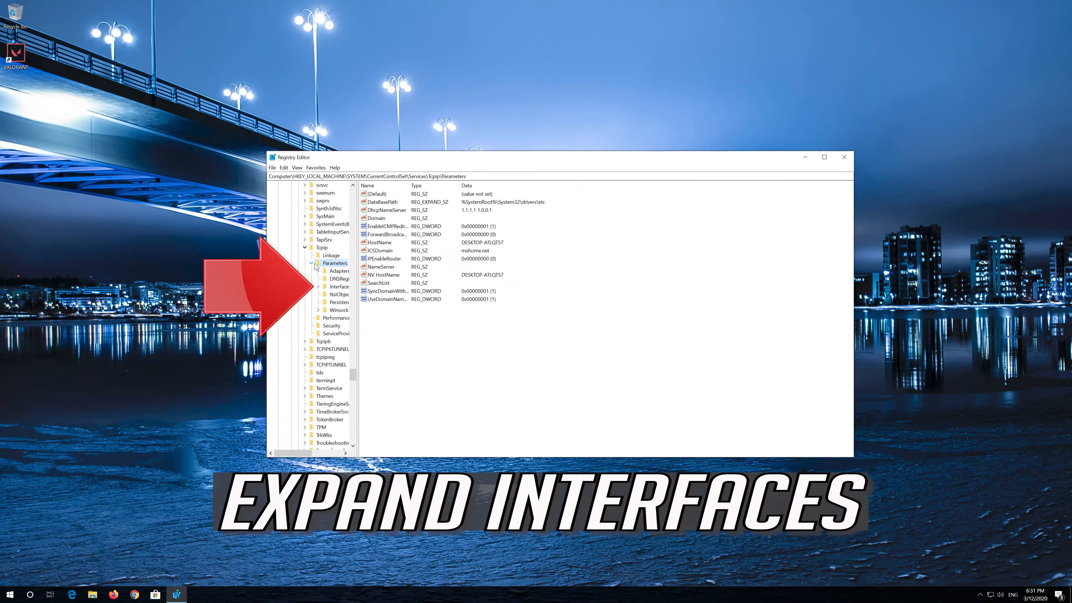
left_click(350, 287)
left_click(318, 286)
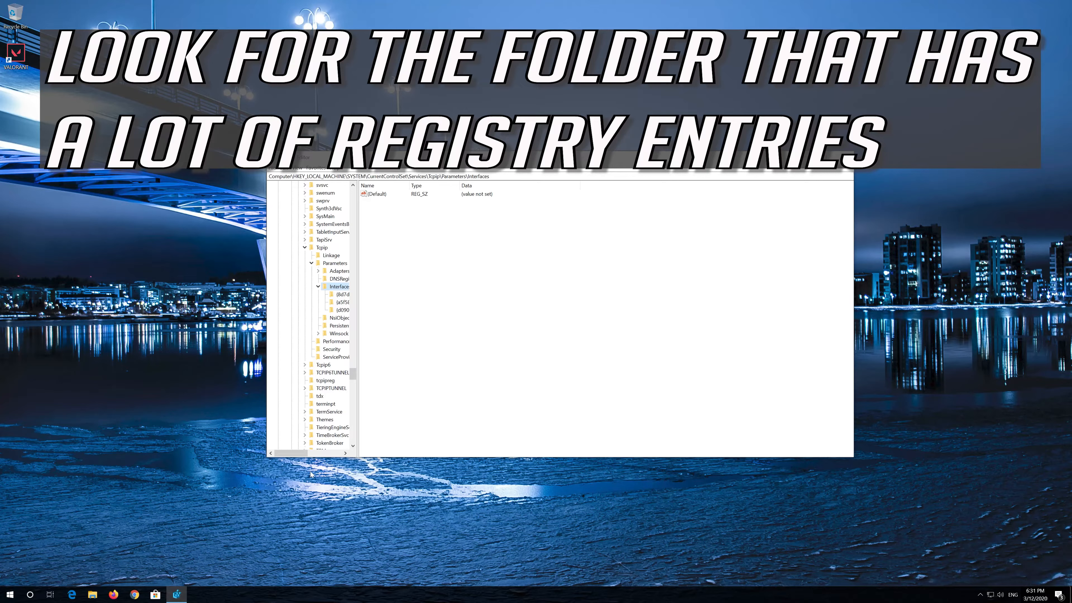
Step: Compare the subkeys of Interfaces and select the one with the most registry entries, whose name begins with {8d7d698f
left_click_drag(296, 452, 320, 455)
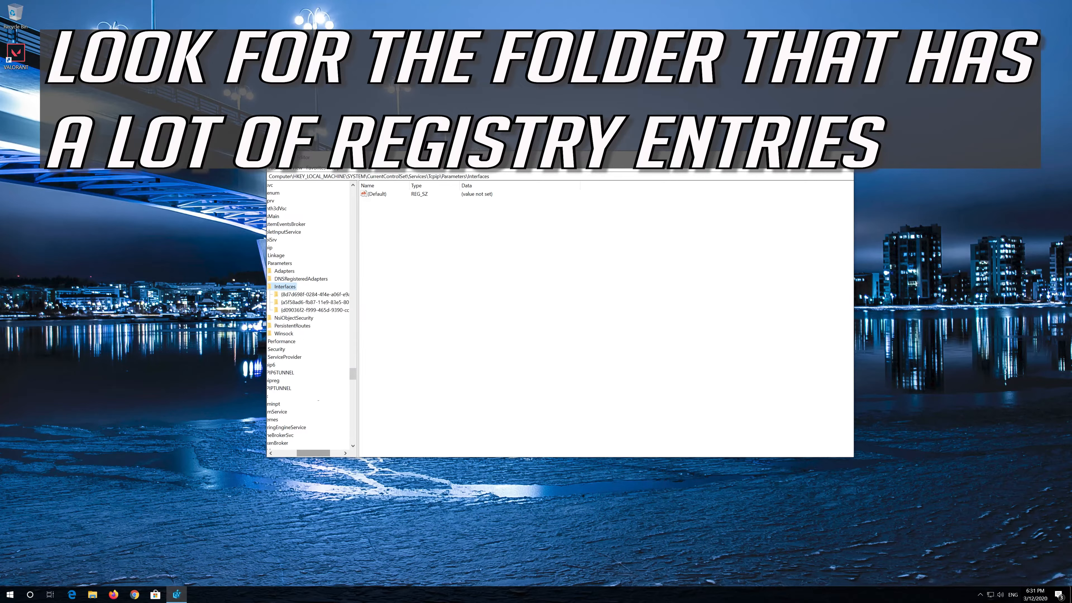
left_click(319, 295)
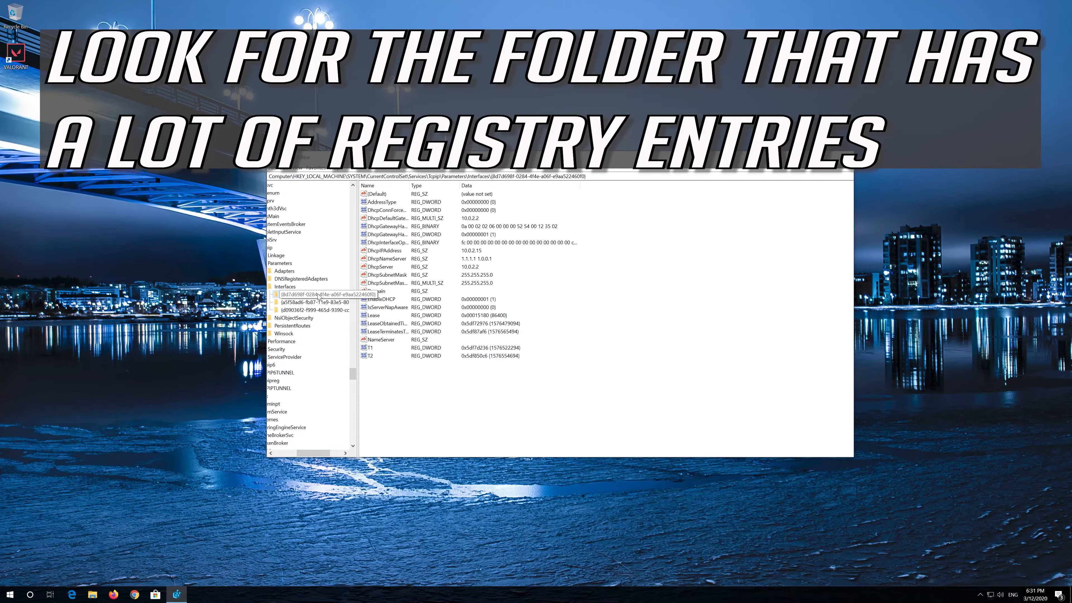
key("Down")
key("Down")
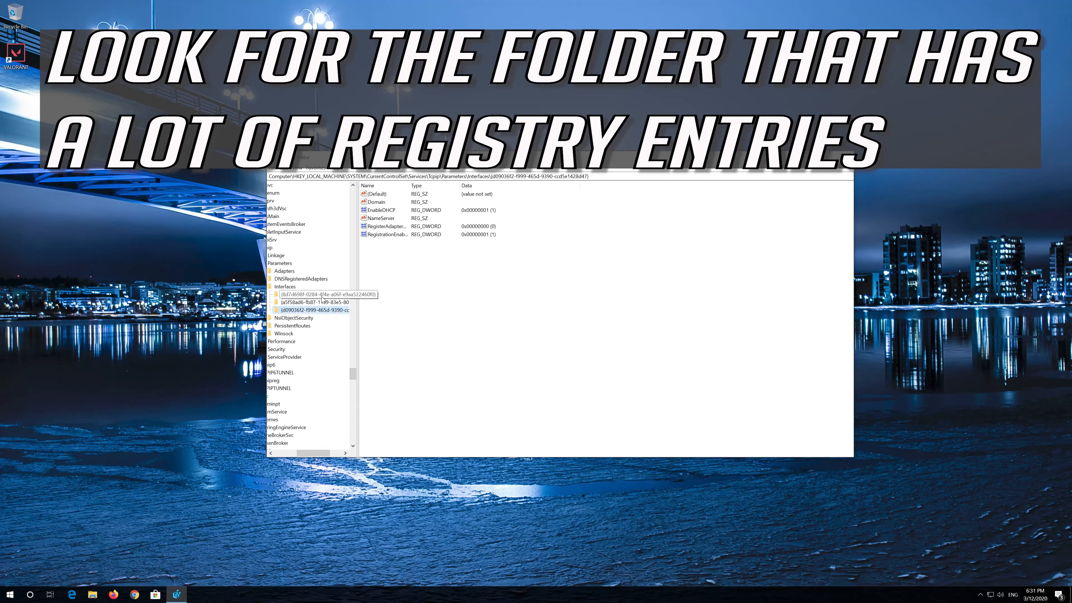
left_click(322, 297)
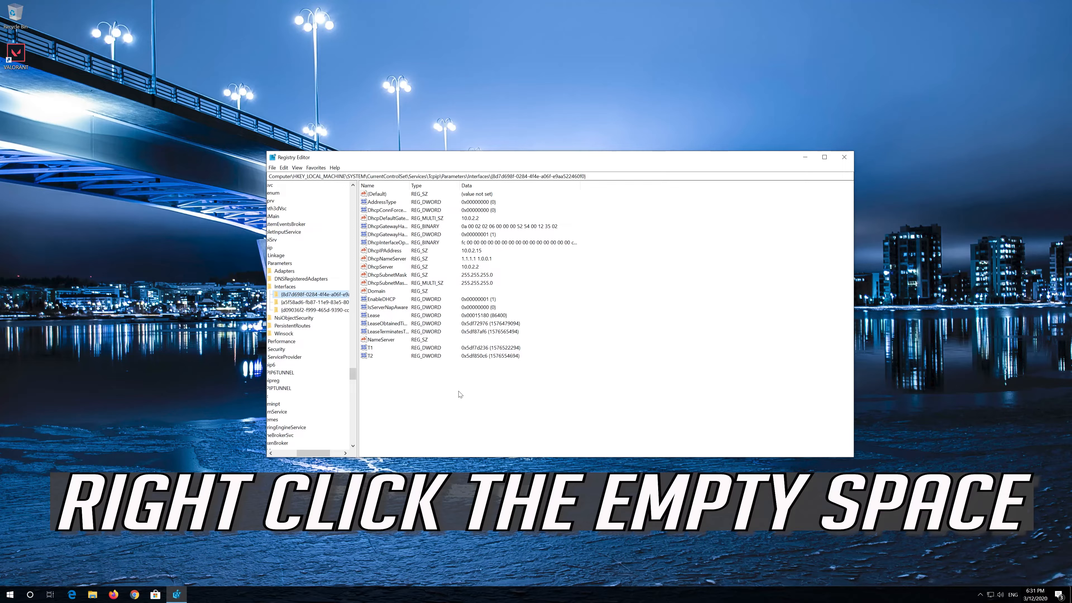
Step: Create a DWORD (32-bit) value named TCPackFrequency in the selected interface key
right_click(443, 394)
mouse_move(453, 396)
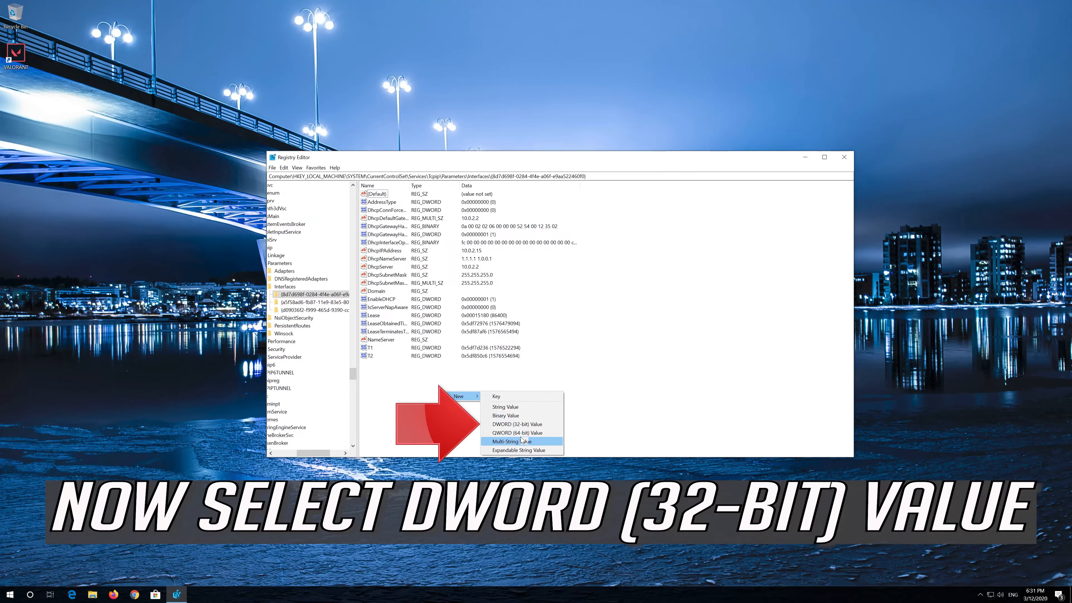
left_click(534, 425)
type("T")
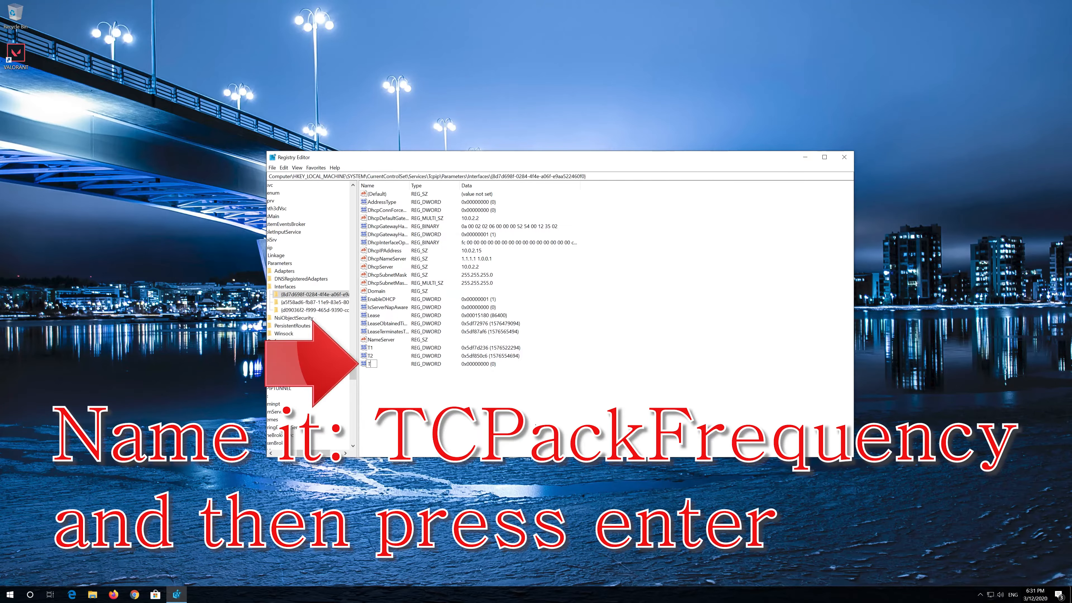
type("CPackFrequency")
key("Return")
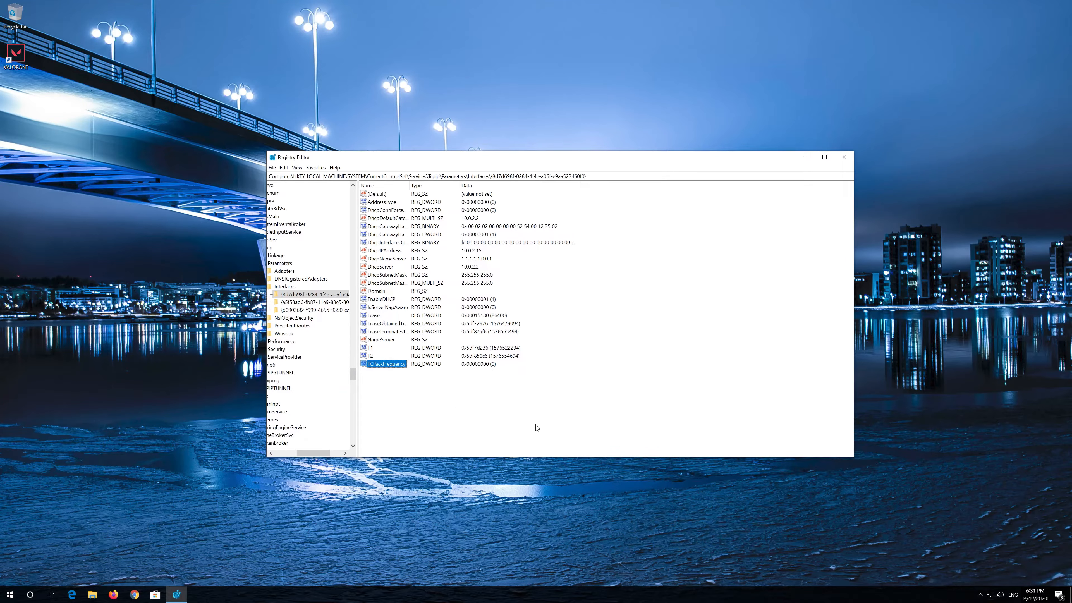
Step: Add another DWORD (32-bit) value named TCPNoDelay to the same interface key
right_click(517, 420)
mouse_move(544, 427)
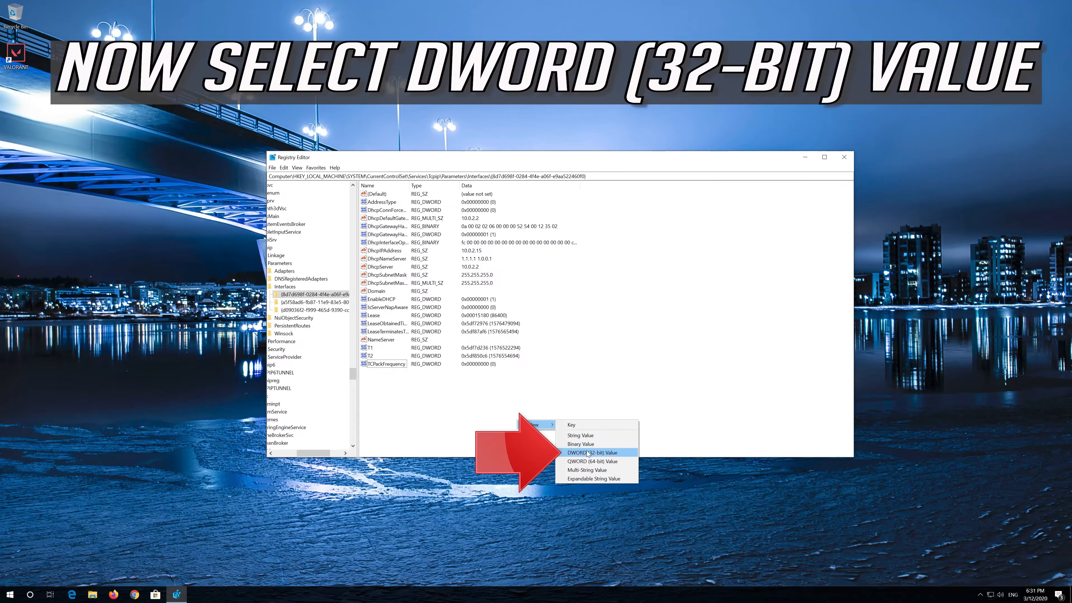
left_click(609, 453)
type("T")
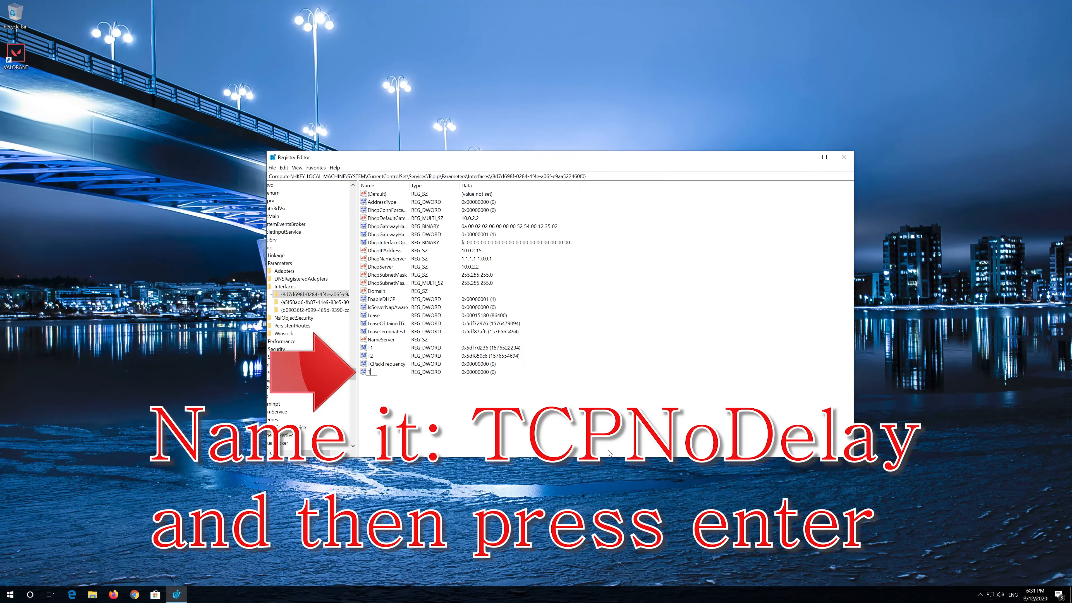
type("CPNoDela")
key("Return")
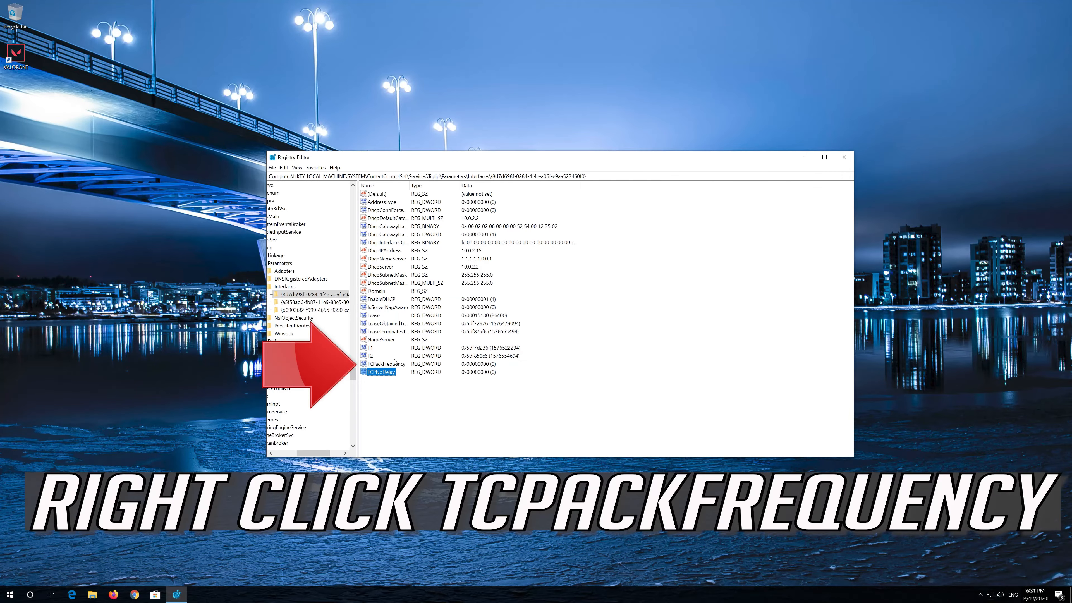
Step: Set the value data of TCPackFrequency to 1
right_click(393, 364)
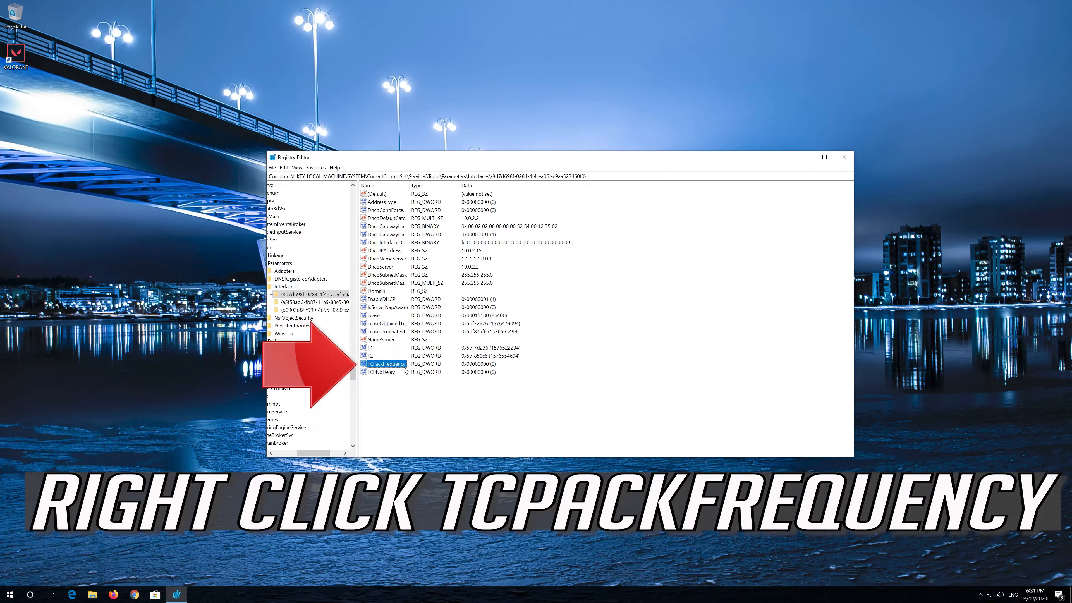
right_click(403, 367)
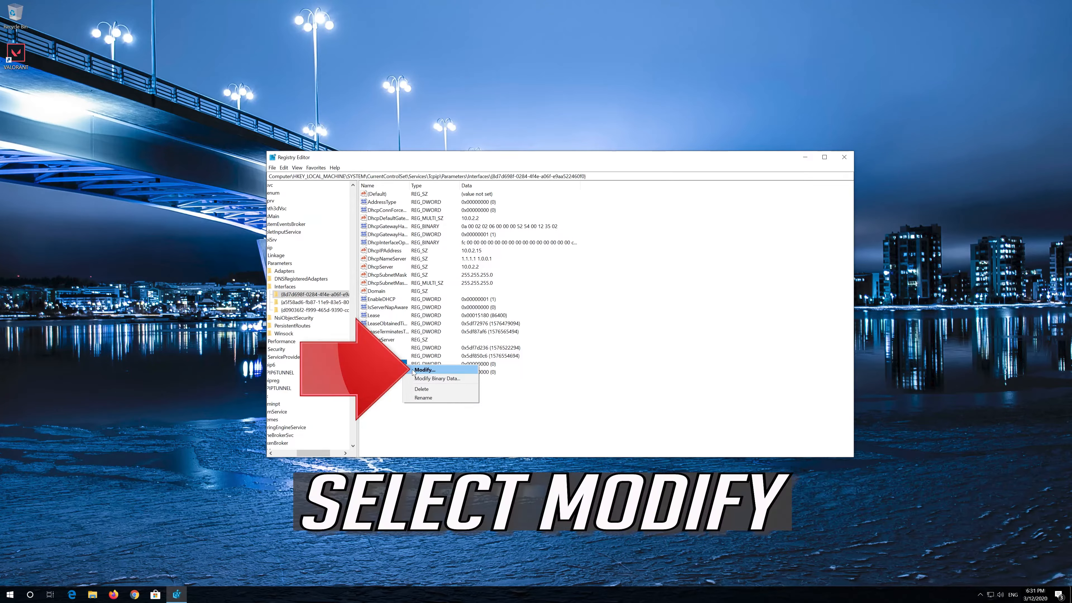
left_click(452, 370)
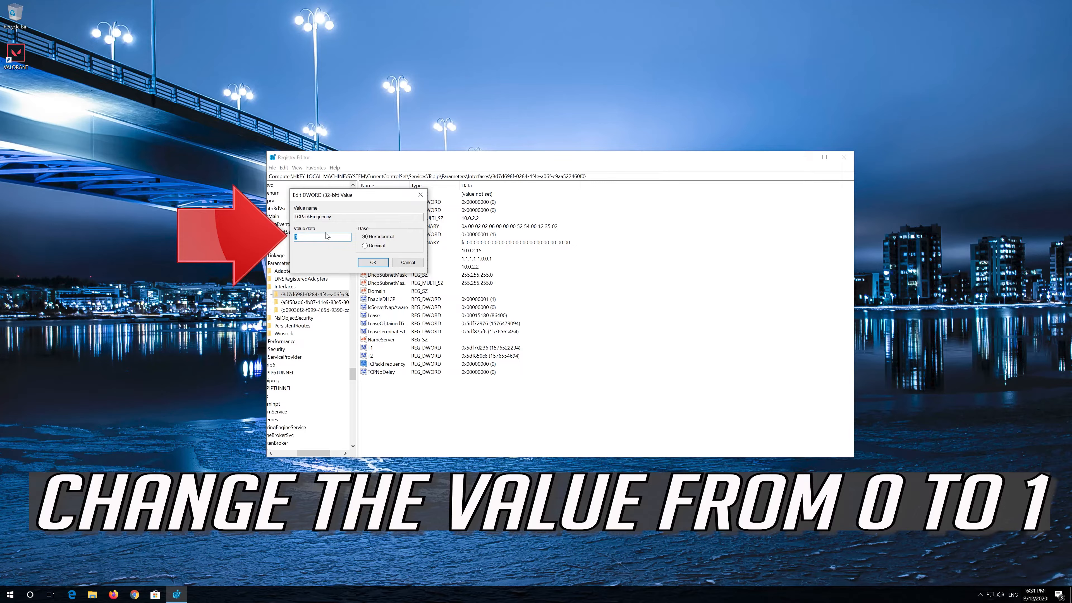
type("1")
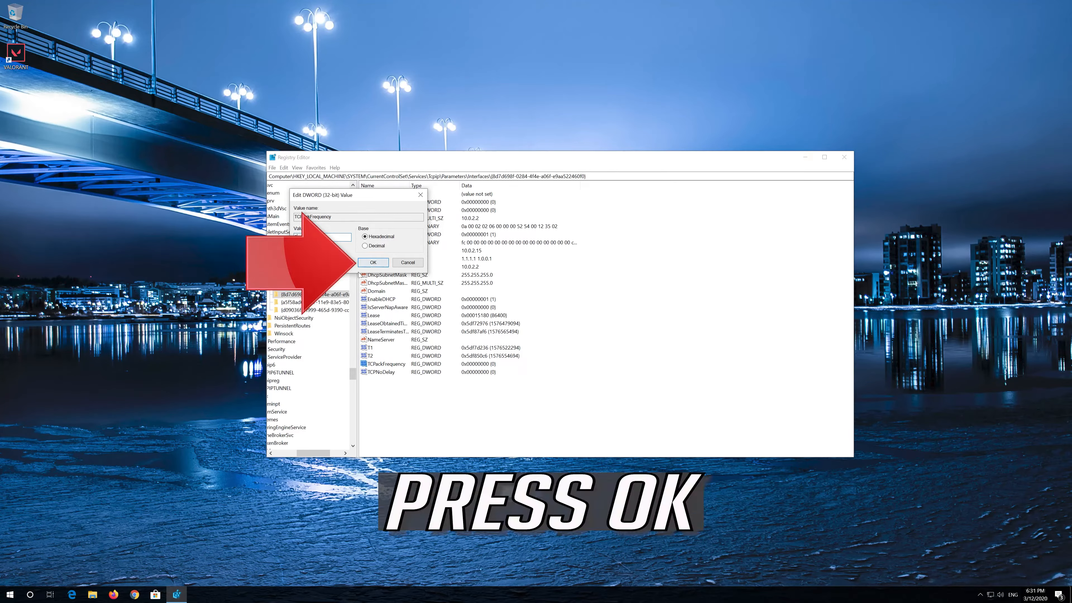
left_click(373, 262)
Step: Set the value data of TCPNoDelay to 1
left_click(383, 372)
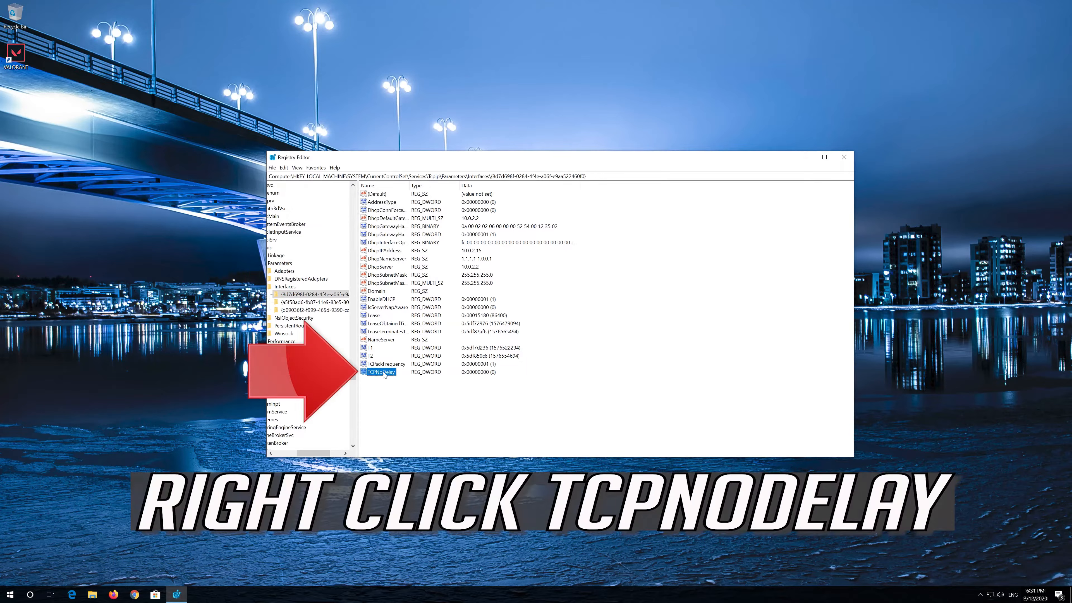
right_click(383, 373)
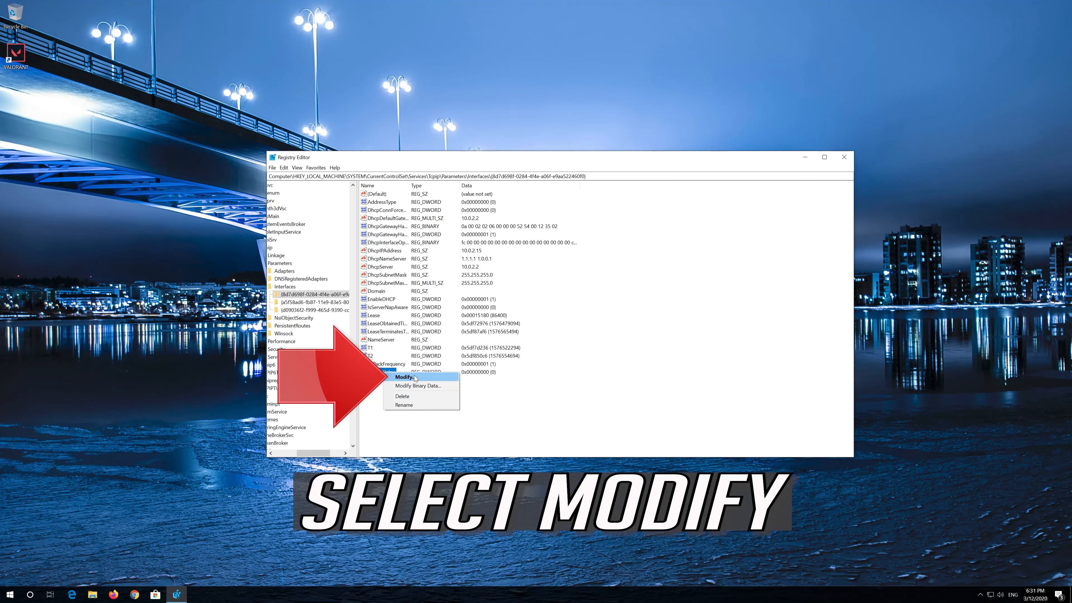
left_click(439, 377)
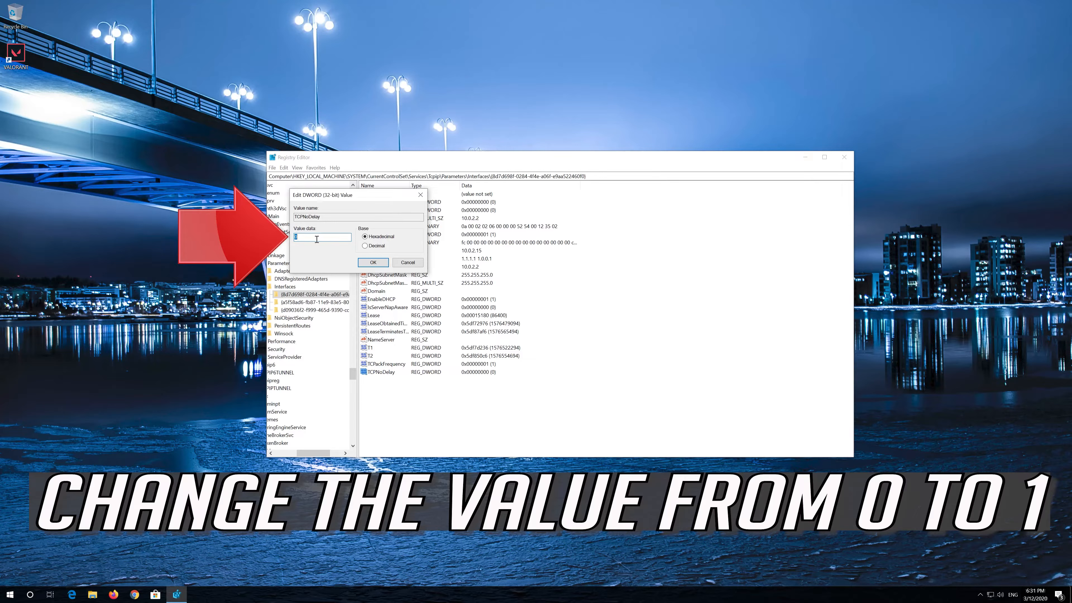
type("1")
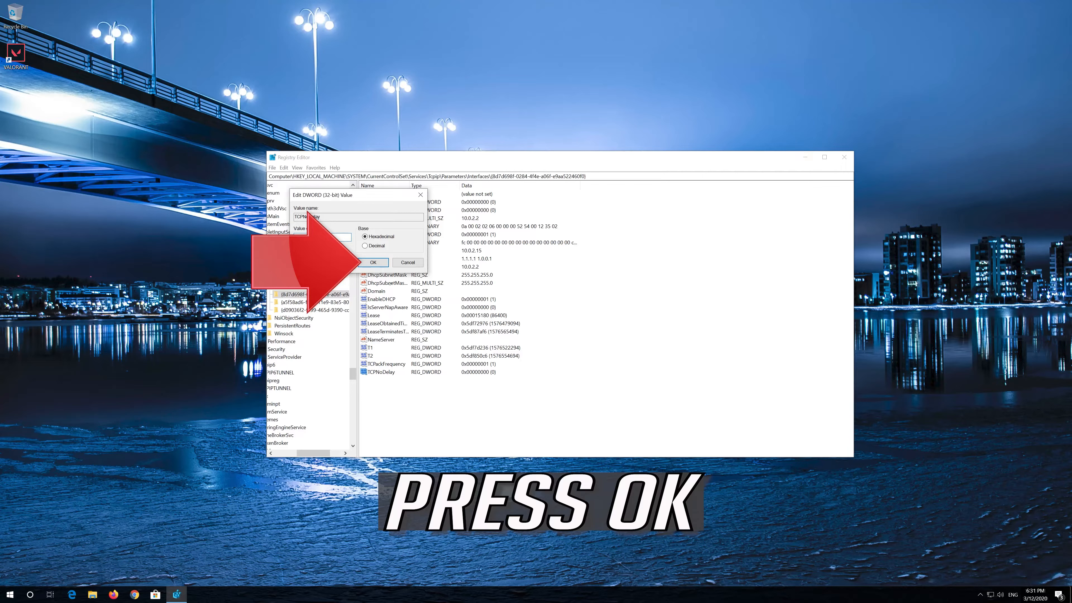
left_click(372, 262)
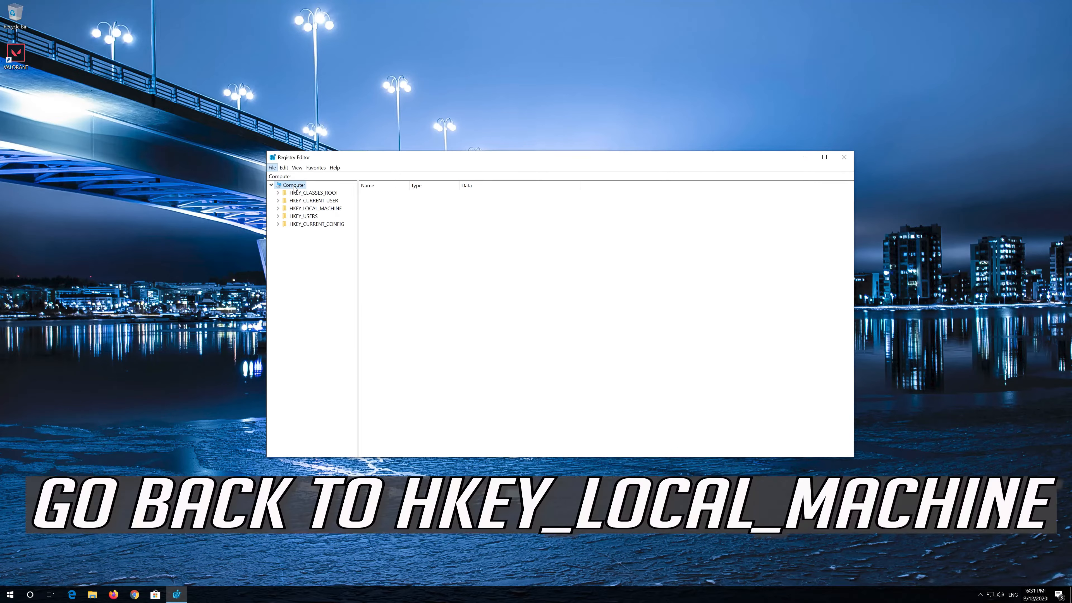
Step: Return to HKEY_LOCAL_MACHINE and expand it down to the subkeys of SOFTWARE\Microsoft
left_click(294, 210)
left_click(277, 208)
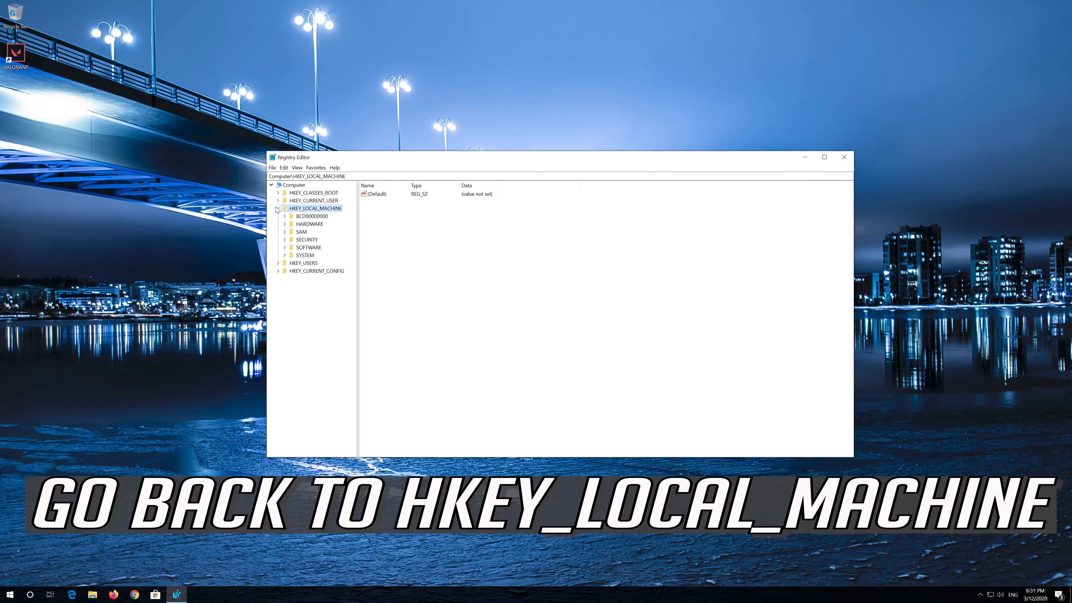
left_click(294, 248)
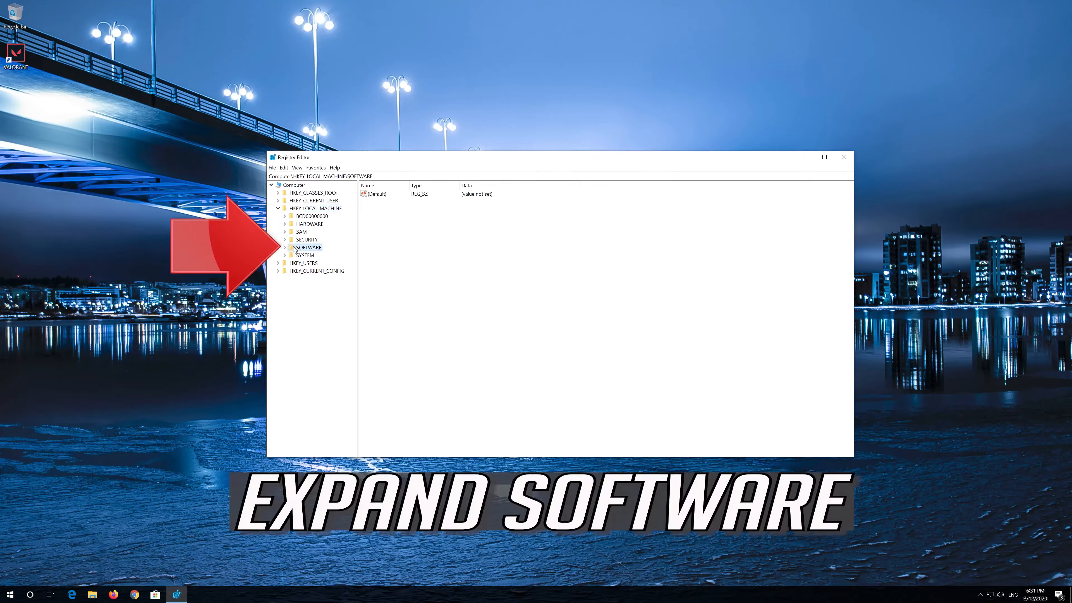
left_click(285, 247)
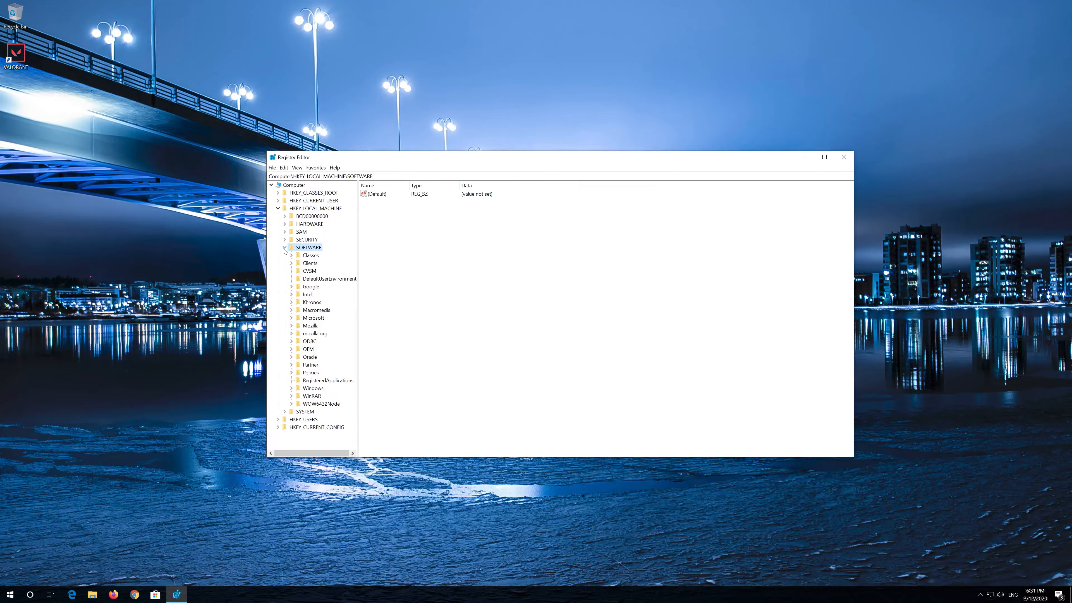
left_click(292, 319)
left_click(291, 319)
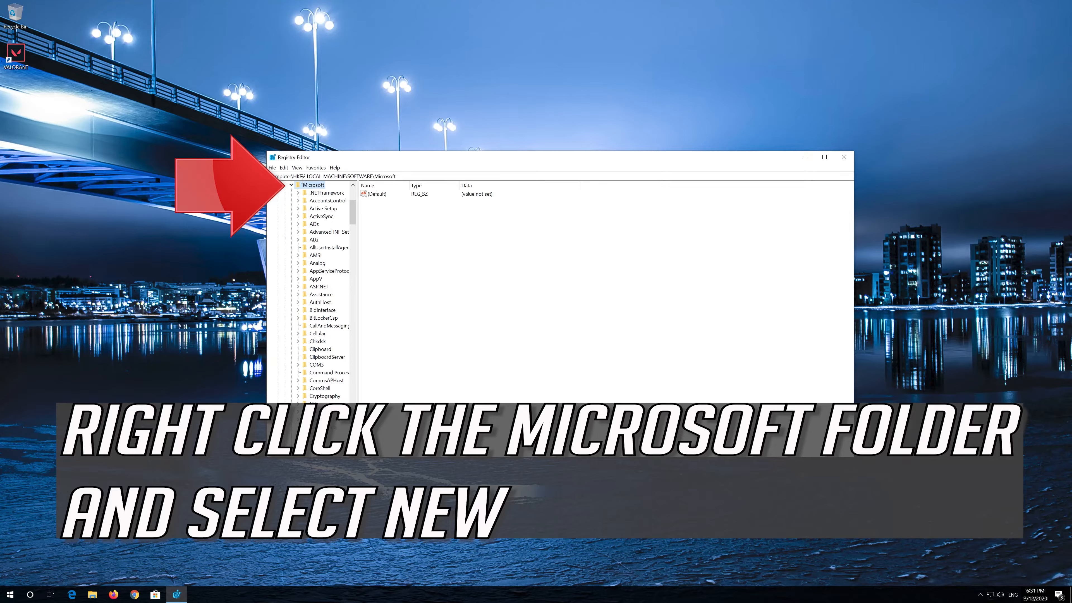
Step: Create a new key named MSMQ under HKEY_LOCAL_MACHINE\SOFTWARE\Microsoft
right_click(317, 186)
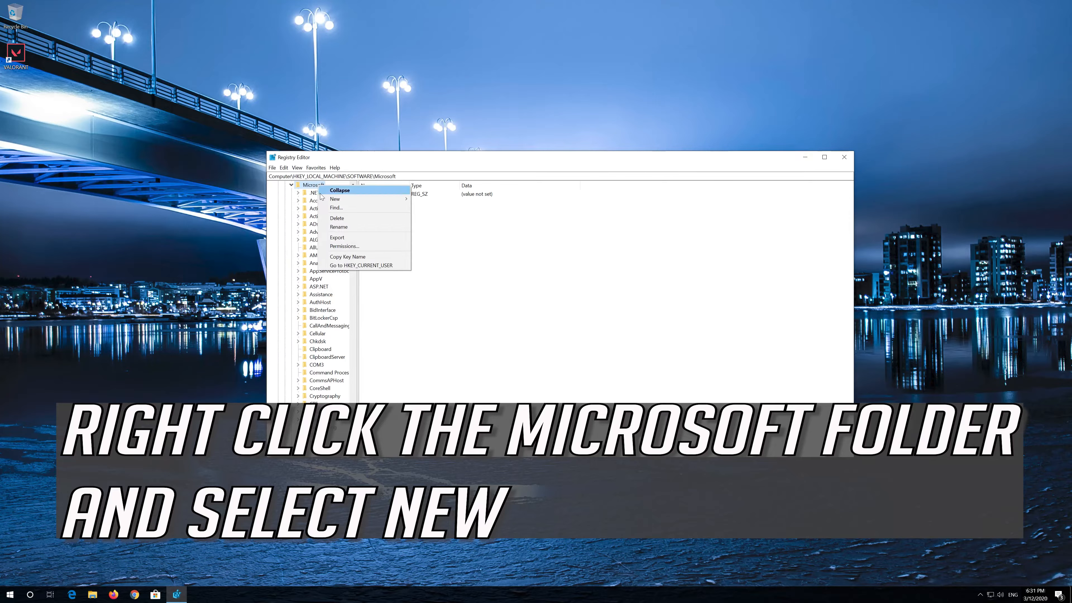
mouse_move(324, 199)
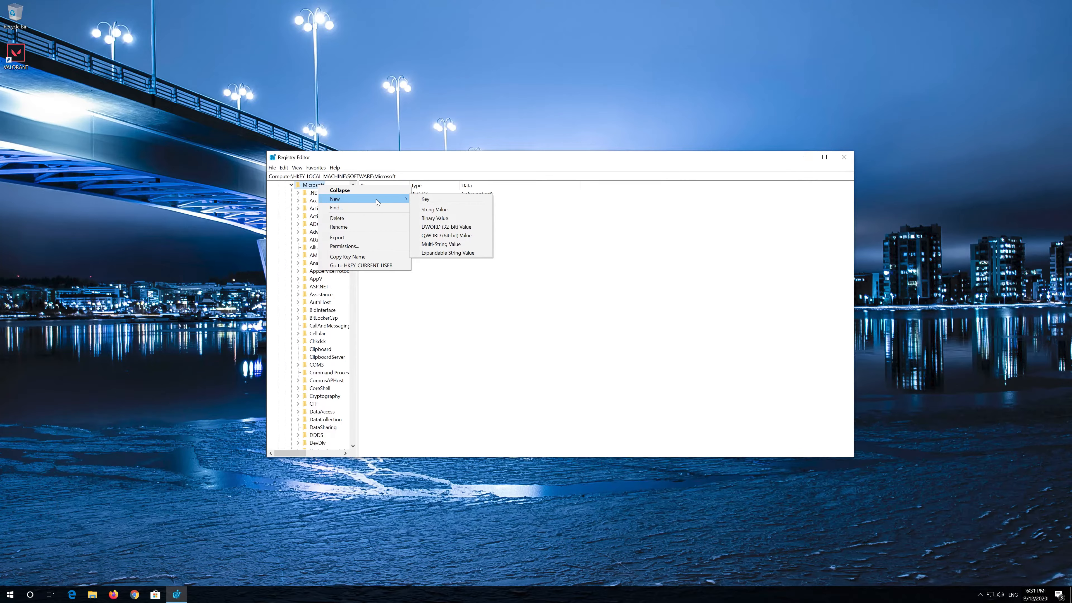
left_click(437, 202)
type("MSMQ")
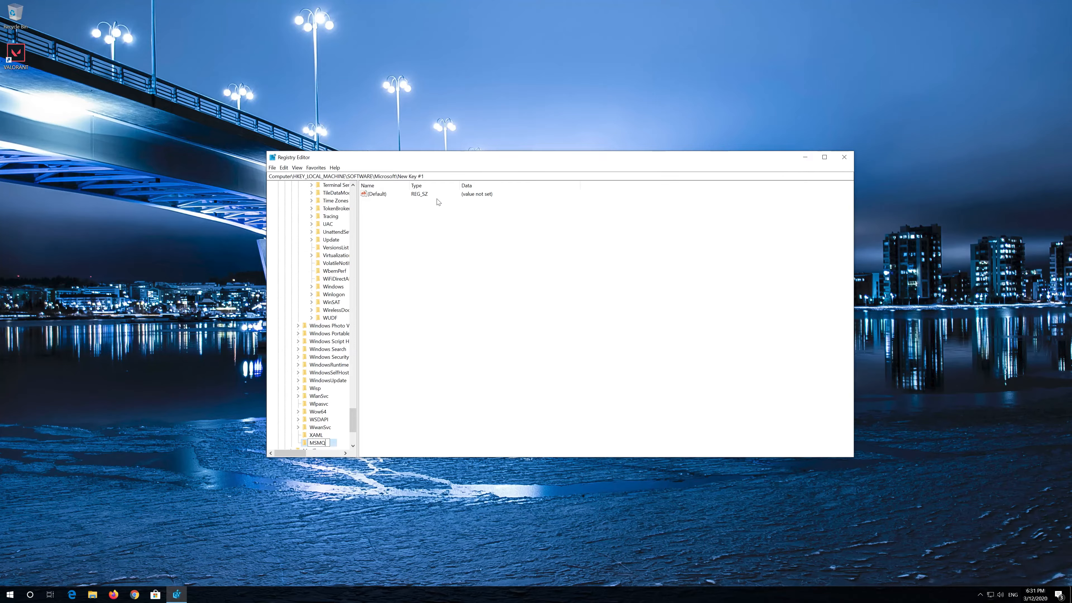
key("Return")
scroll(322, 259, "down", 5)
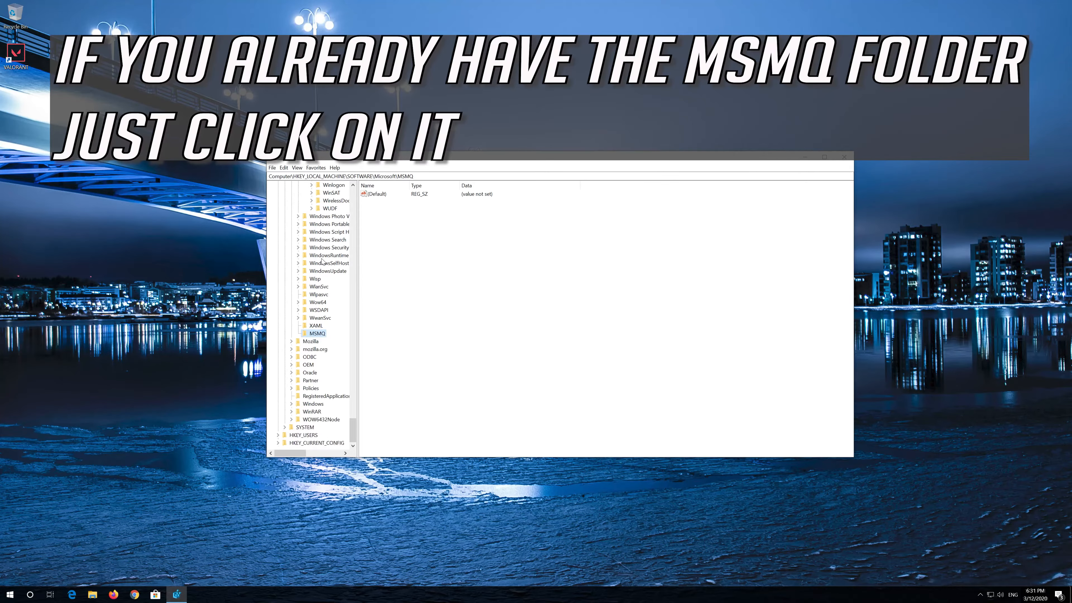
Step: Add a DWORD (32-bit) value named TCPNoDelay to the MSMQ key
left_click(385, 257)
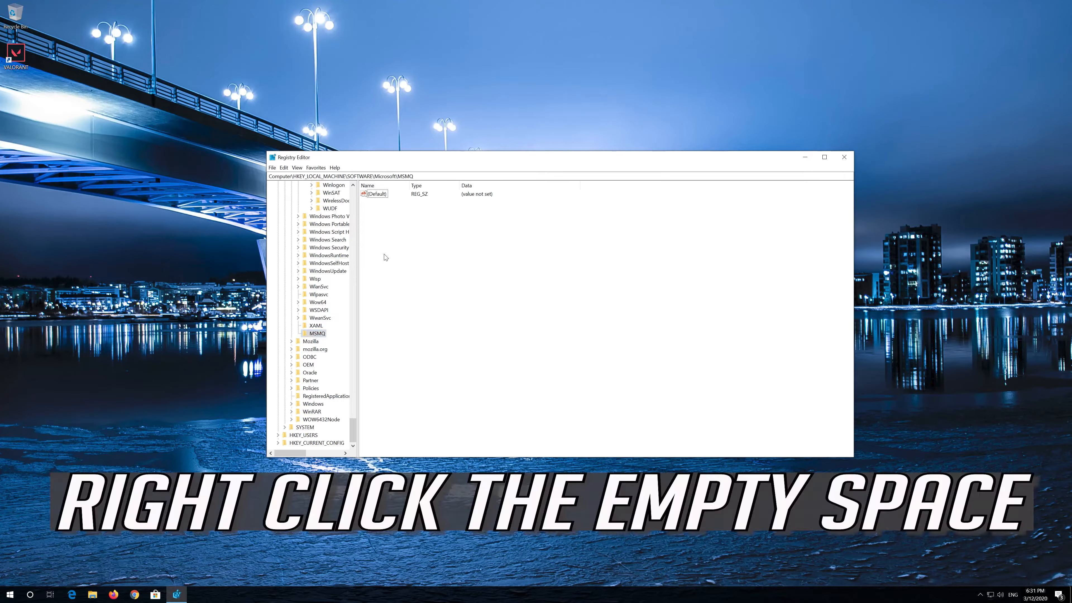
right_click(450, 232)
left_click(464, 238)
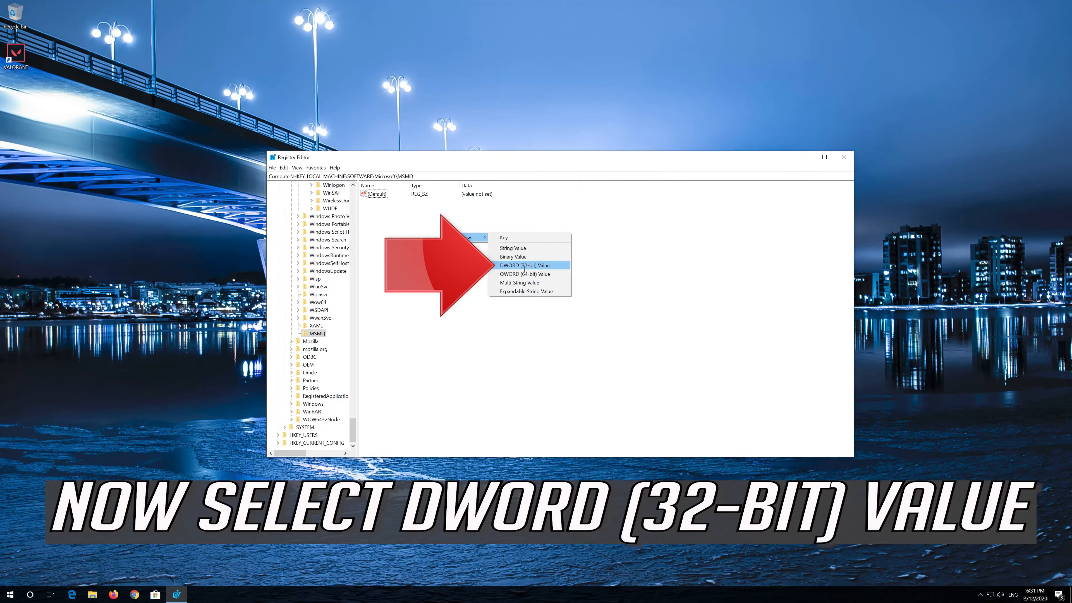
left_click(543, 265)
type("TCPN")
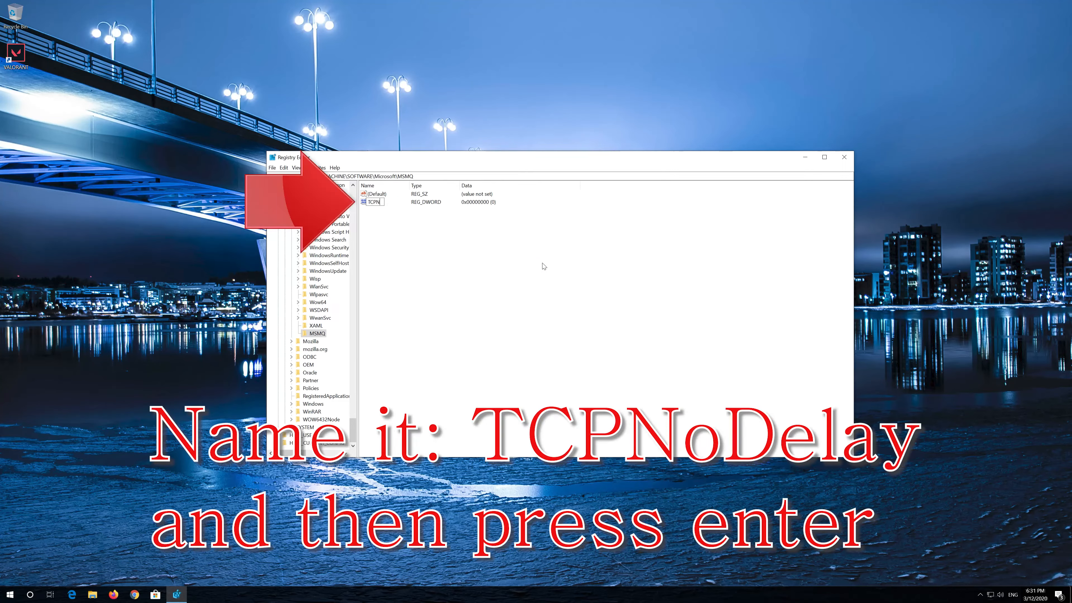
type("oDelay")
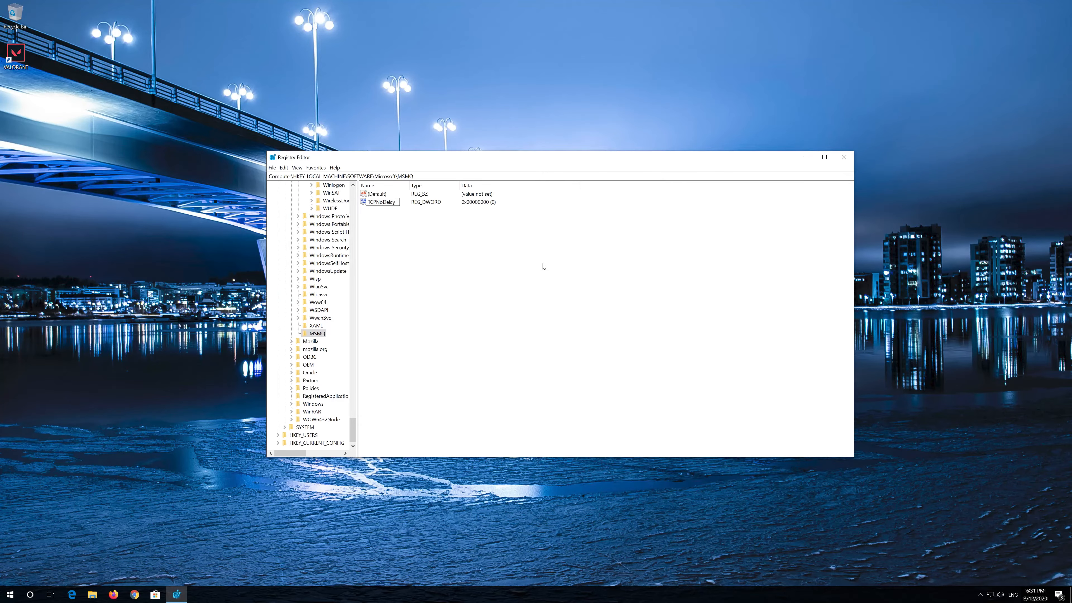
key("Return")
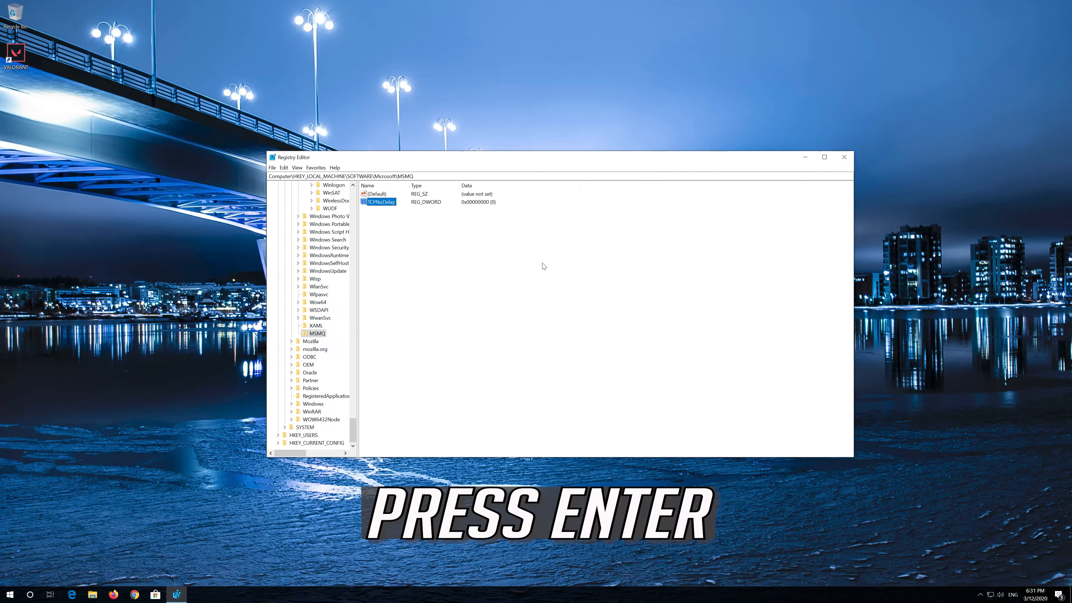
Step: Set the value data of TCPNoDelay in the MSMQ key to 1
right_click(390, 205)
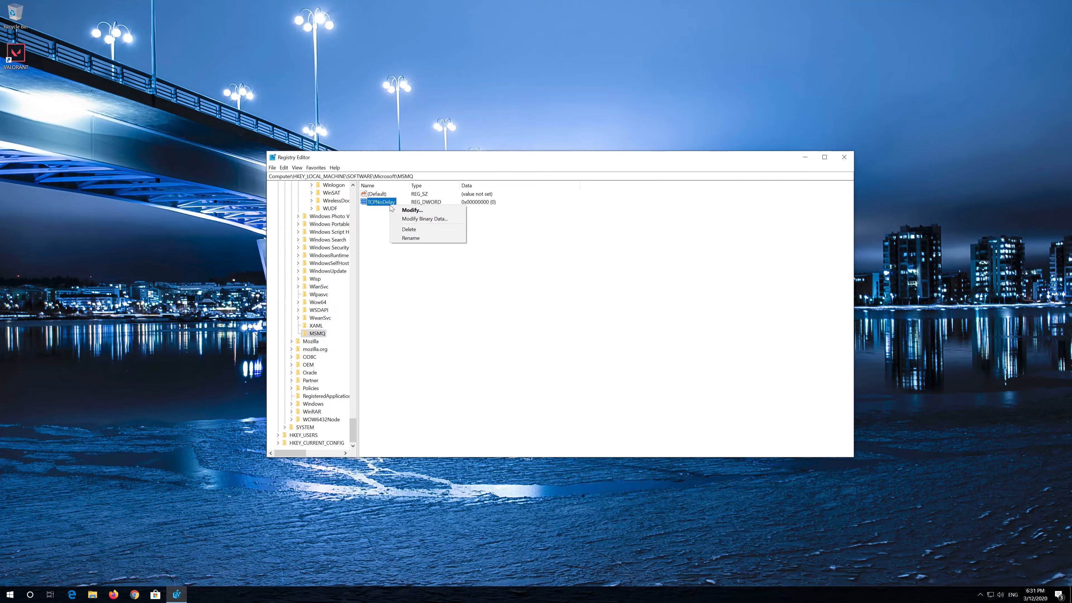
left_click(449, 209)
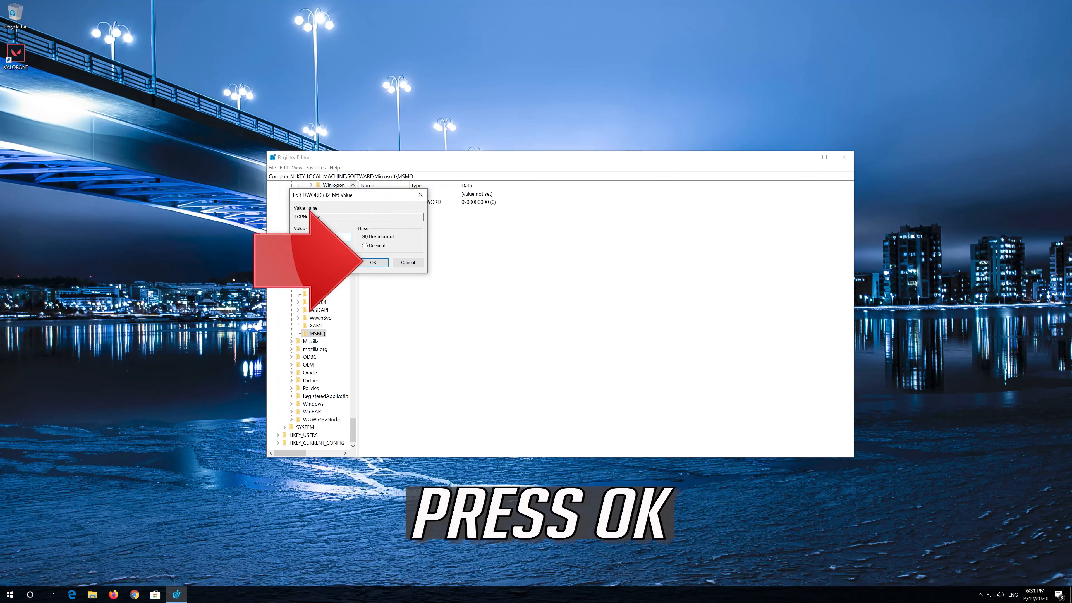
left_click(373, 262)
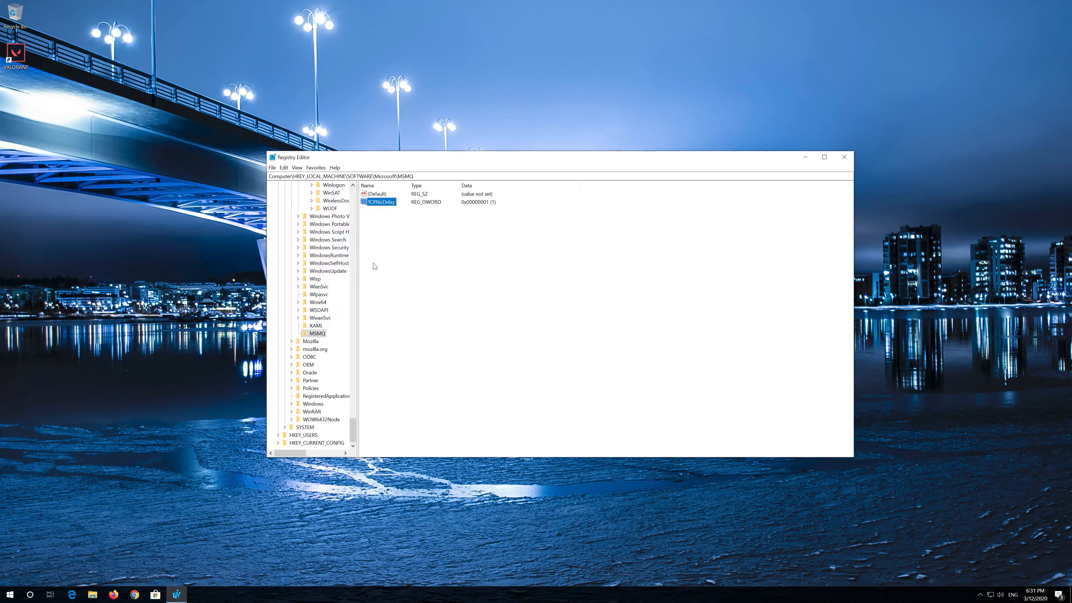
Step: Create a subkey named Parameters inside the MSMQ key
right_click(431, 240)
mouse_move(440, 246)
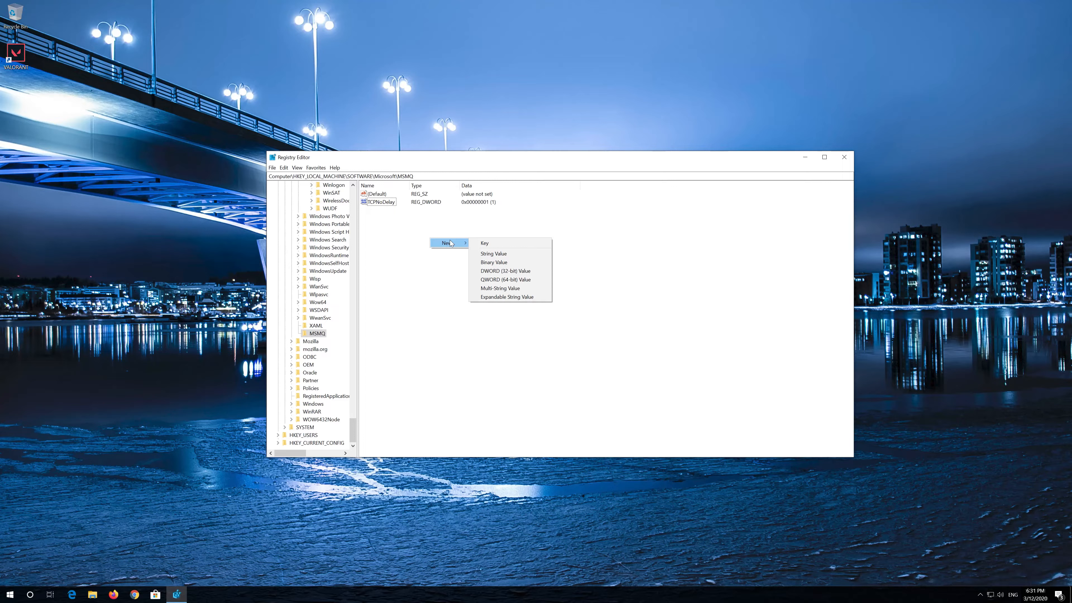
left_click(499, 244)
type("Parameters")
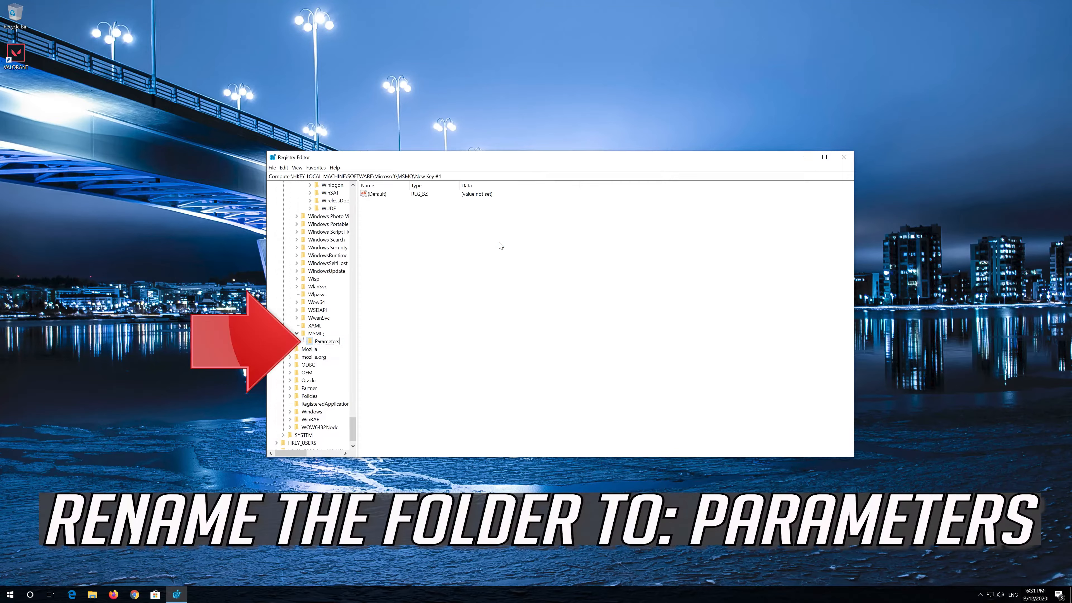
key("Return")
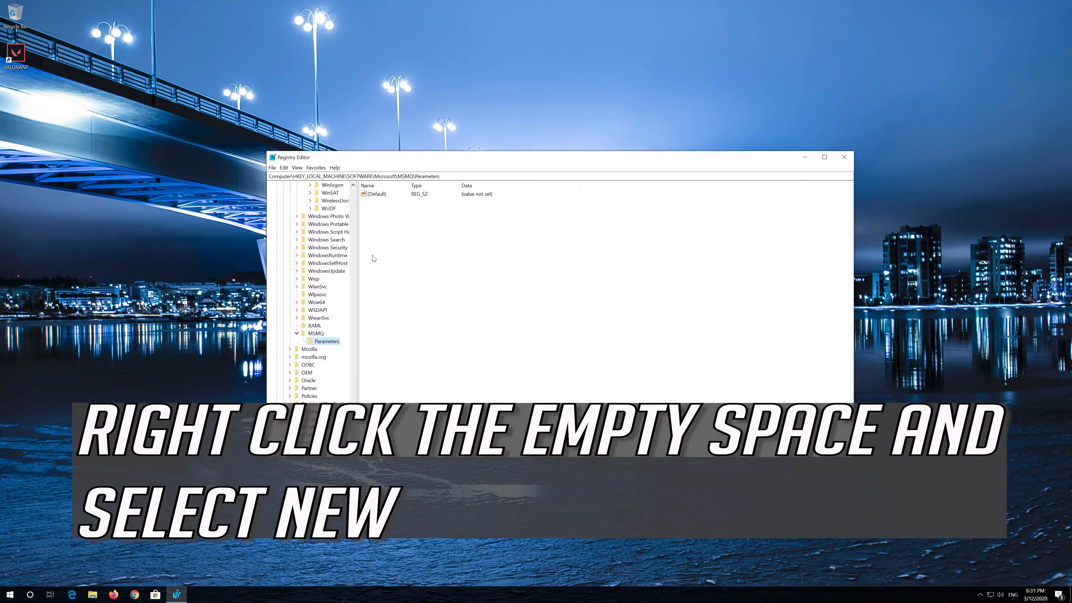
Step: Add a DWORD (32-bit) value named TCPNoDelay to the MSMQ\Parameters key
right_click(438, 227)
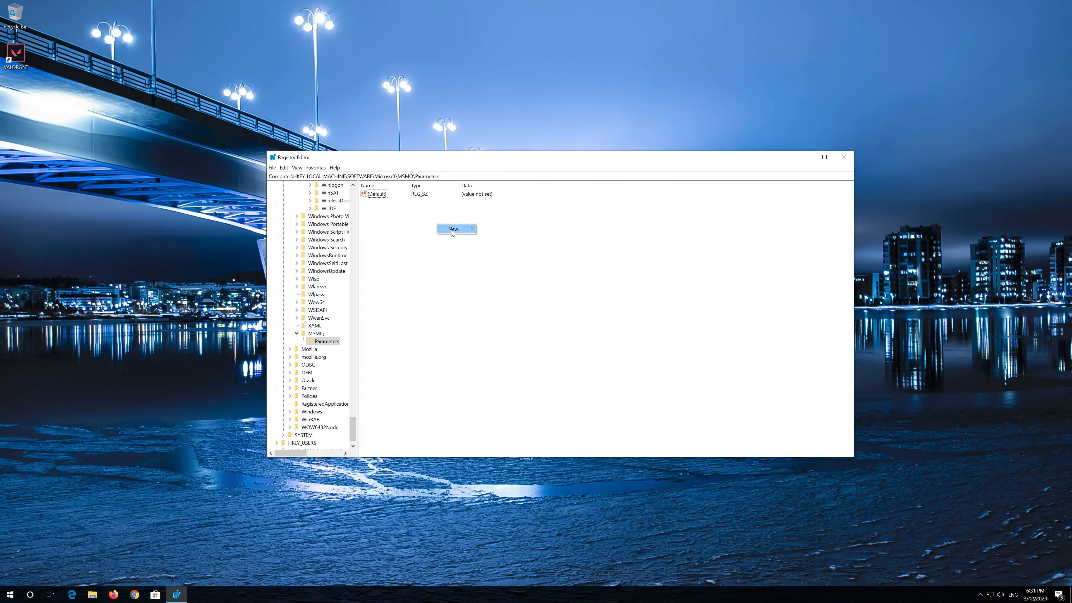
mouse_move(453, 231)
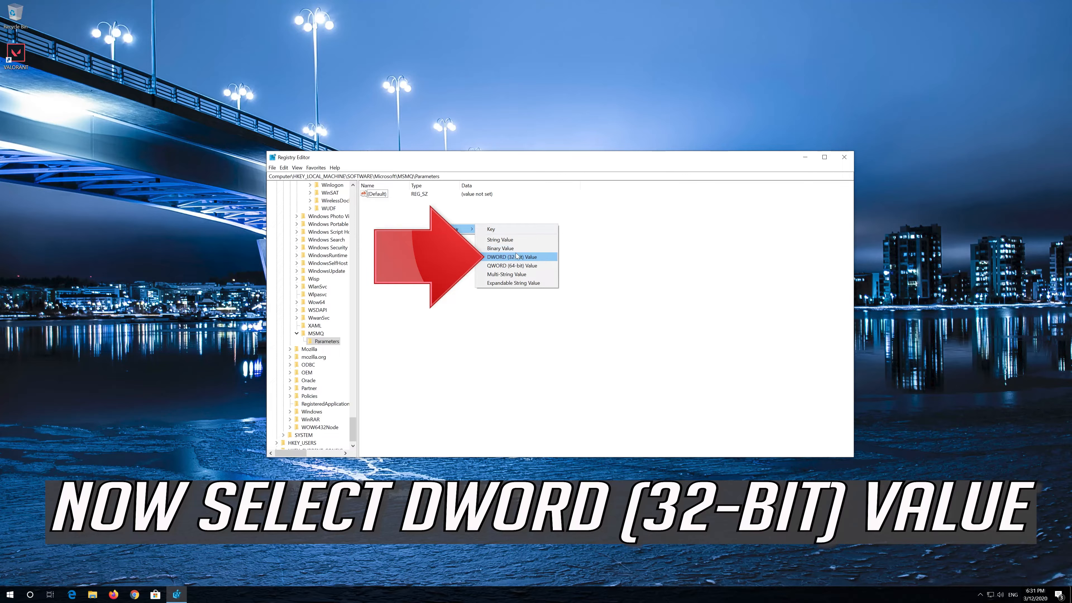
left_click(531, 257)
type("T")
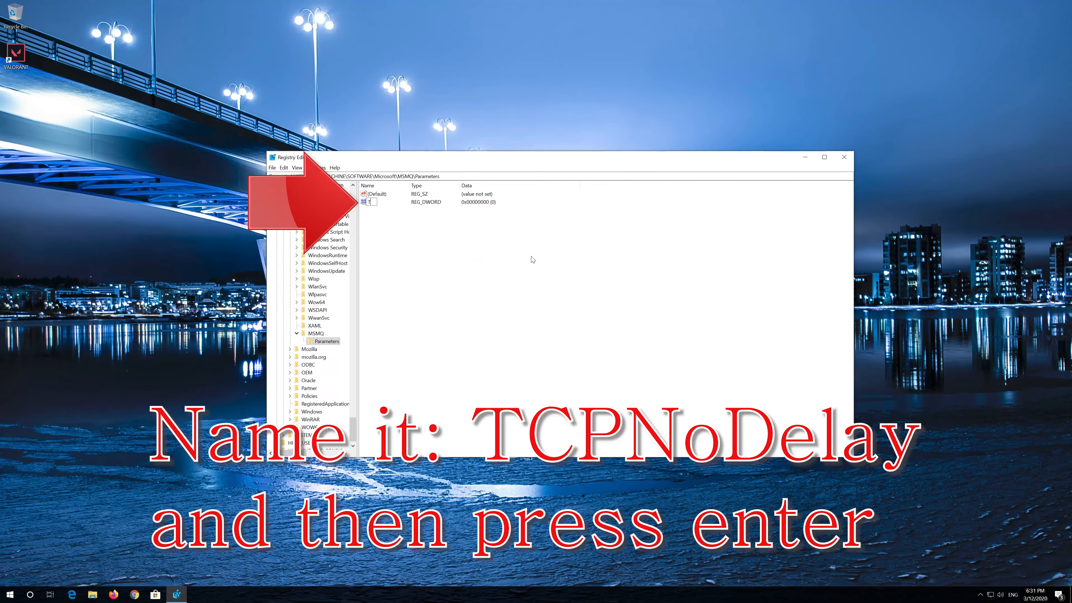
type("CPNoDelay")
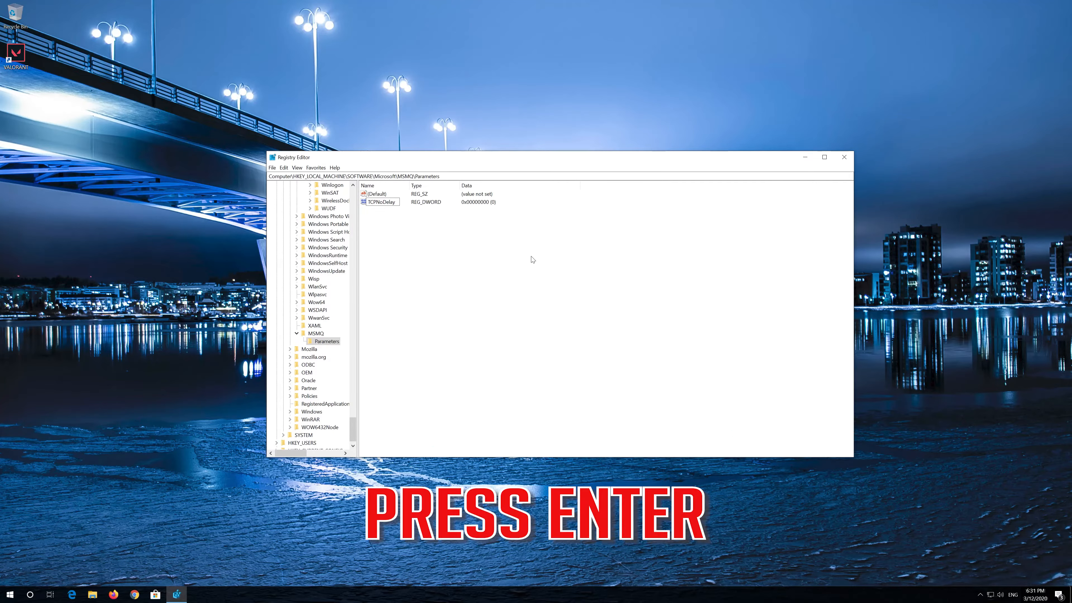
key("Return")
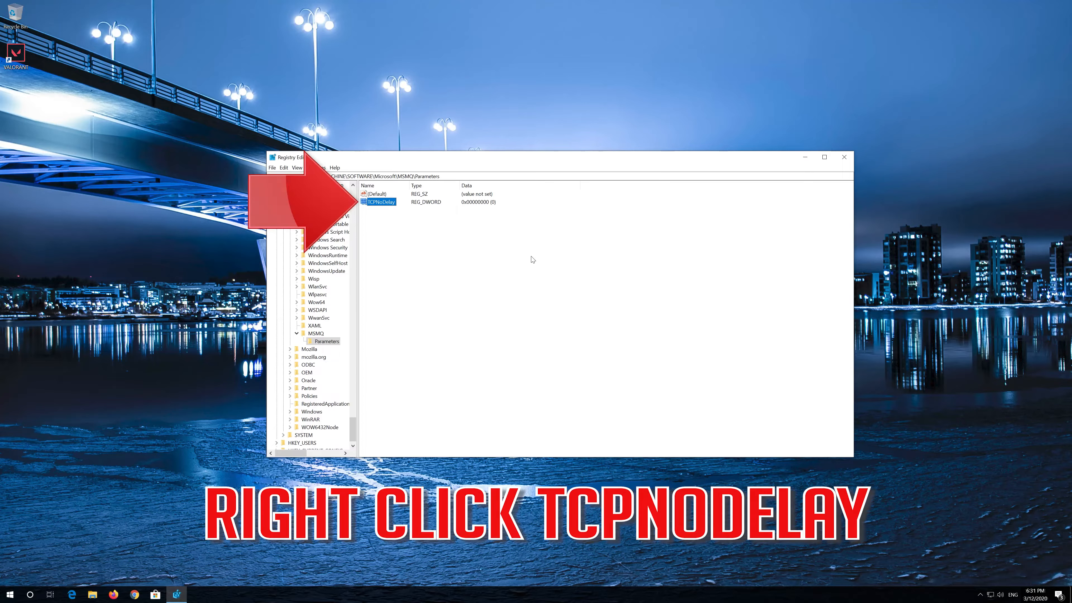
Step: Set the value data of TCPNoDelay in MSMQ\Parameters to 1 and close the Registry Editor
right_click(384, 202)
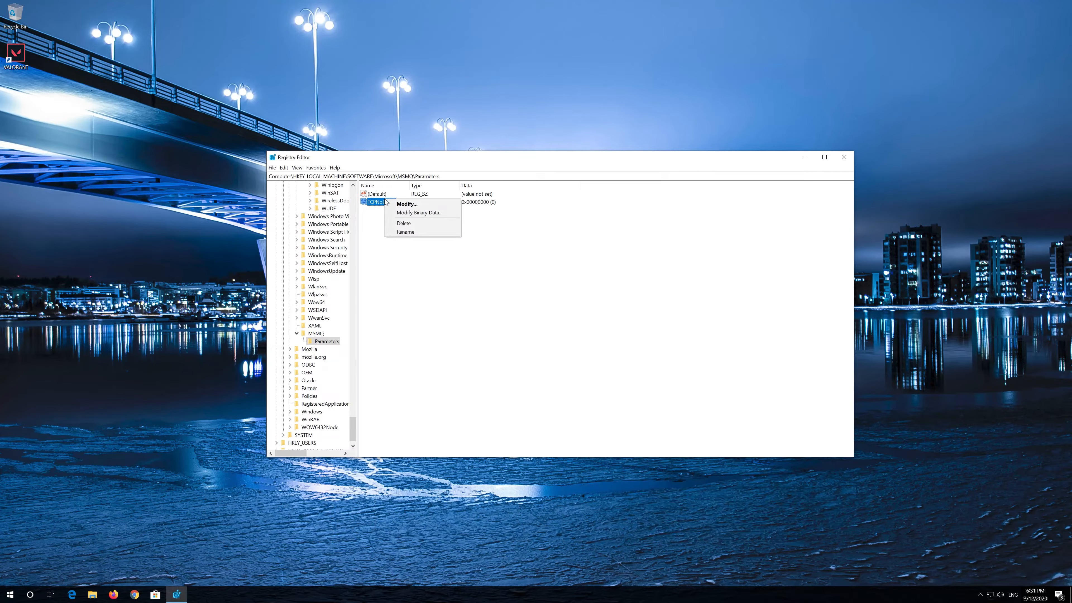
left_click(425, 205)
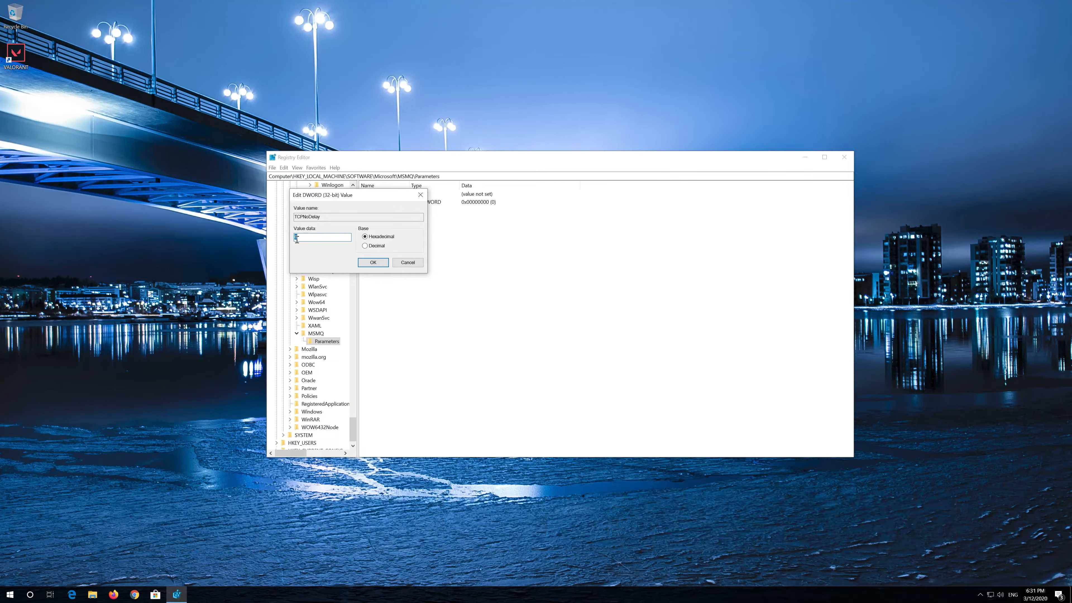
type("1")
left_click(373, 262)
left_click(845, 157)
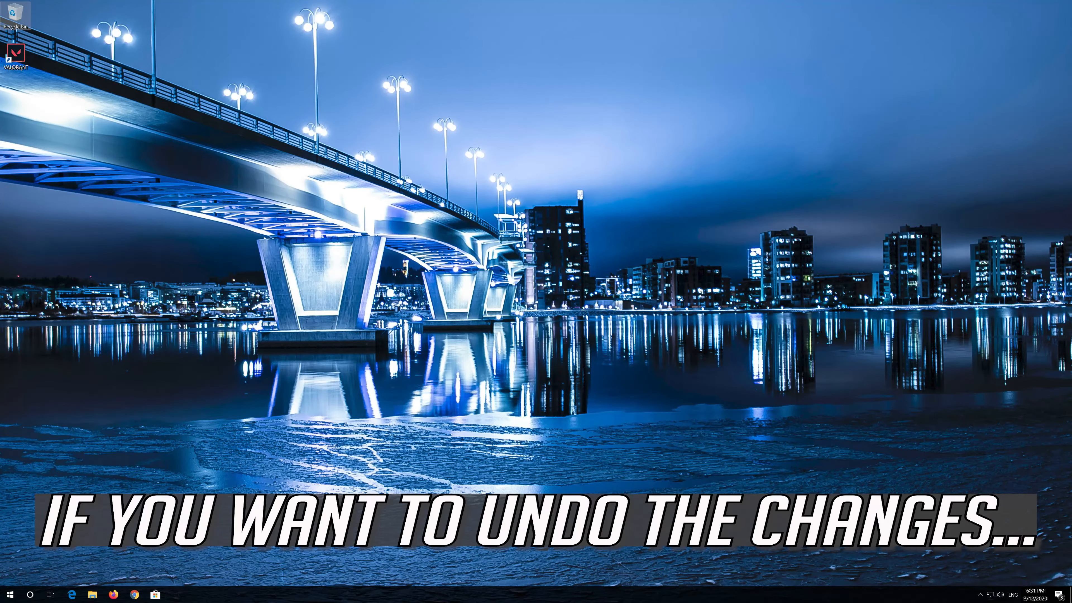
Step: Import backup.reg from the desktop into the registry to undo the changes, allowing the Registry Editor to make changes
double_click(15, 62)
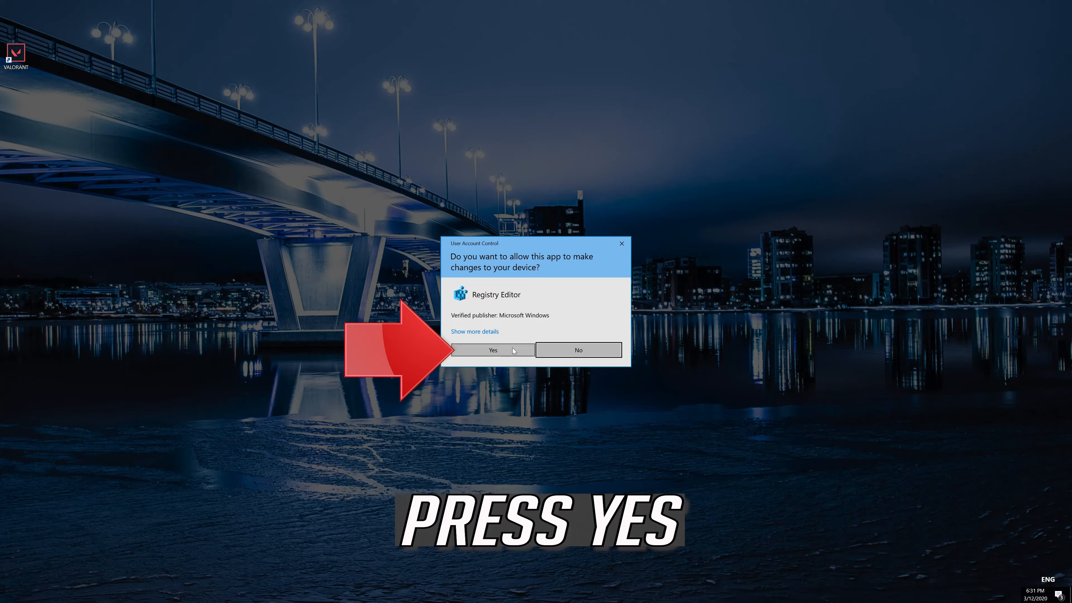
left_click(488, 350)
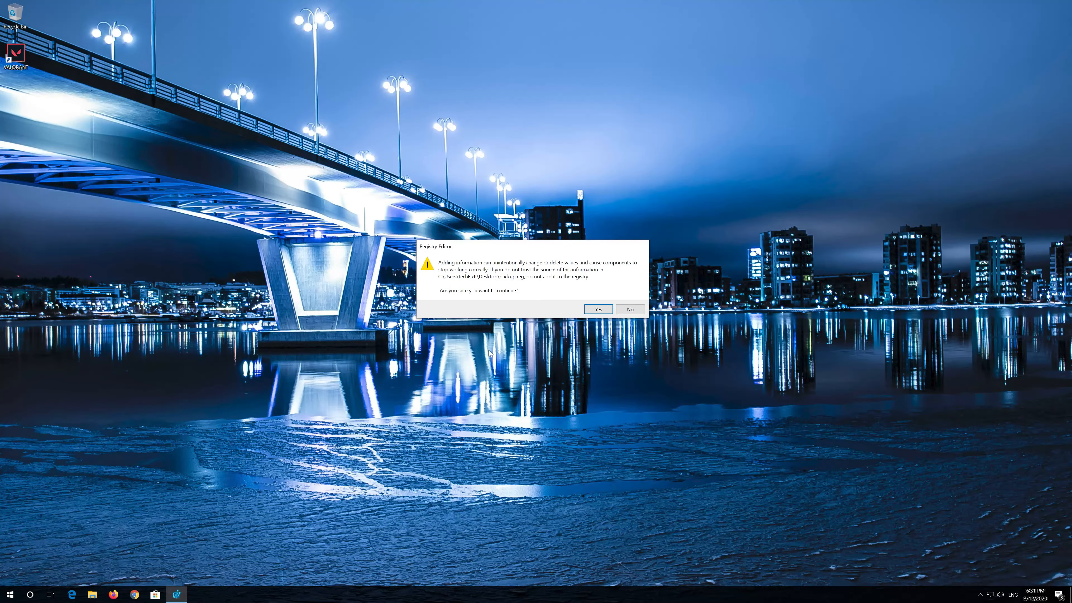
left_click(599, 309)
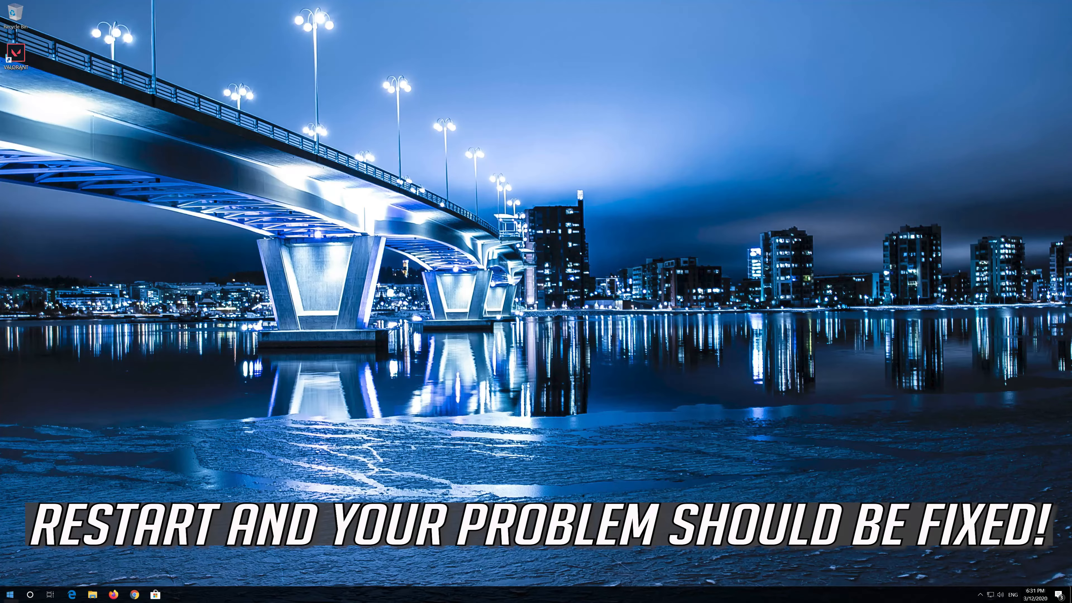
Step: Restart the computer
left_click(10, 595)
left_click(10, 576)
left_click(42, 558)
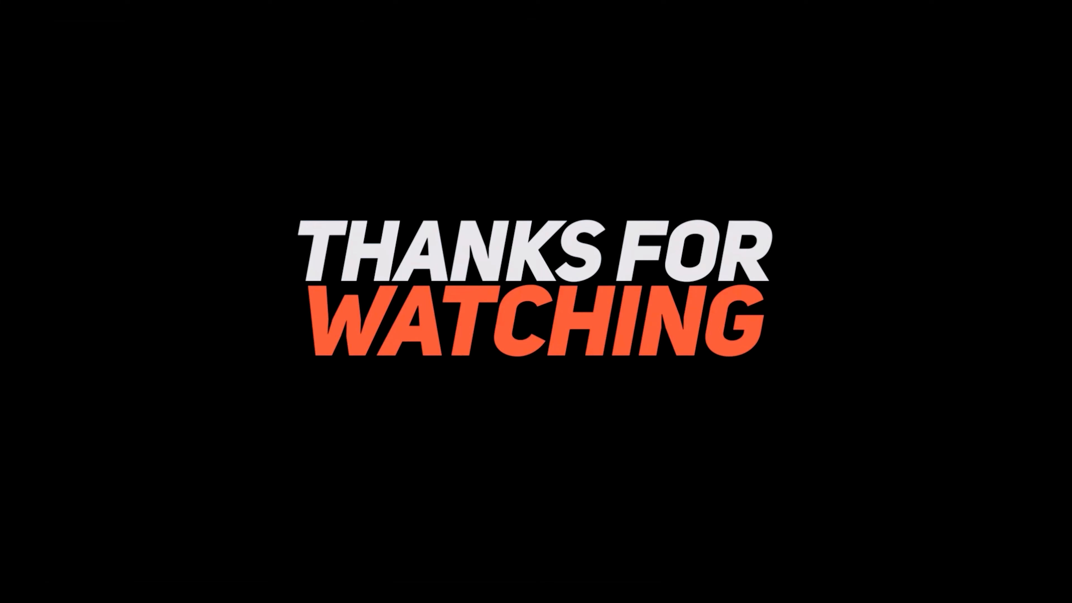